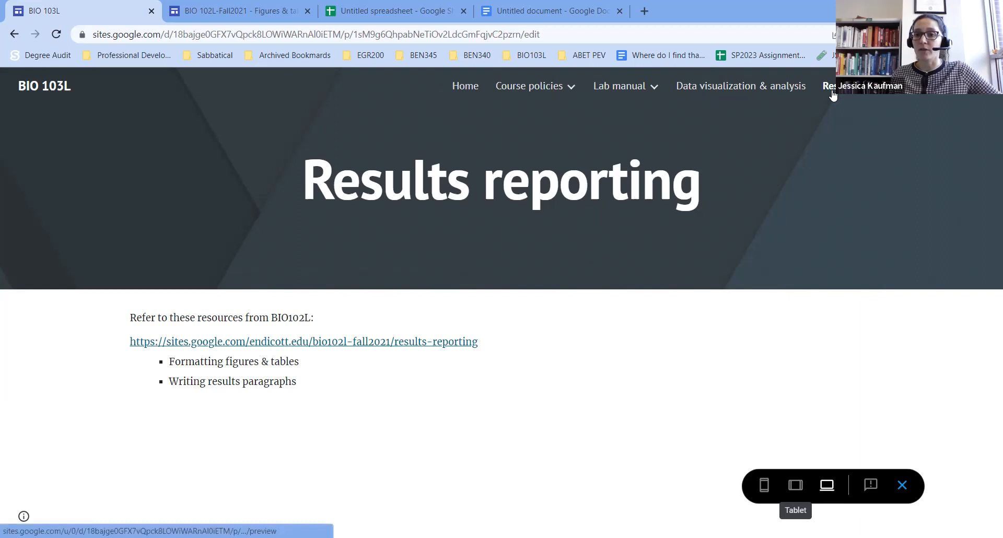
Switch to the BIO 102L figures and tables page and review the table formatting and labeling guidance with its good and bad examples.
key("ctrl+Tab")
scroll(400, 274, "up", 7)
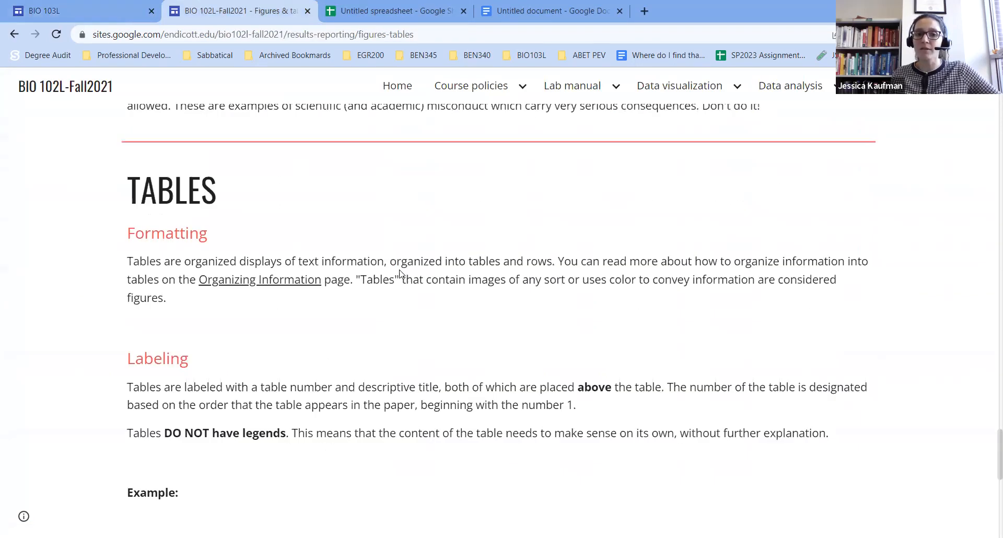
scroll(400, 274, "down", 7)
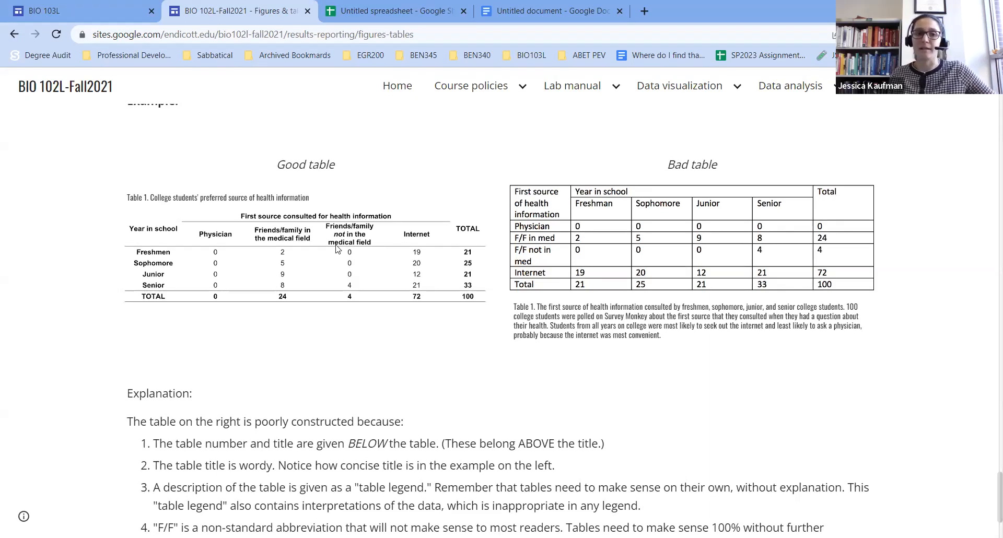
Switch to the bean data spreadsheet and inspect the Black column cells from # starting to # offspring.
left_click(410, 6)
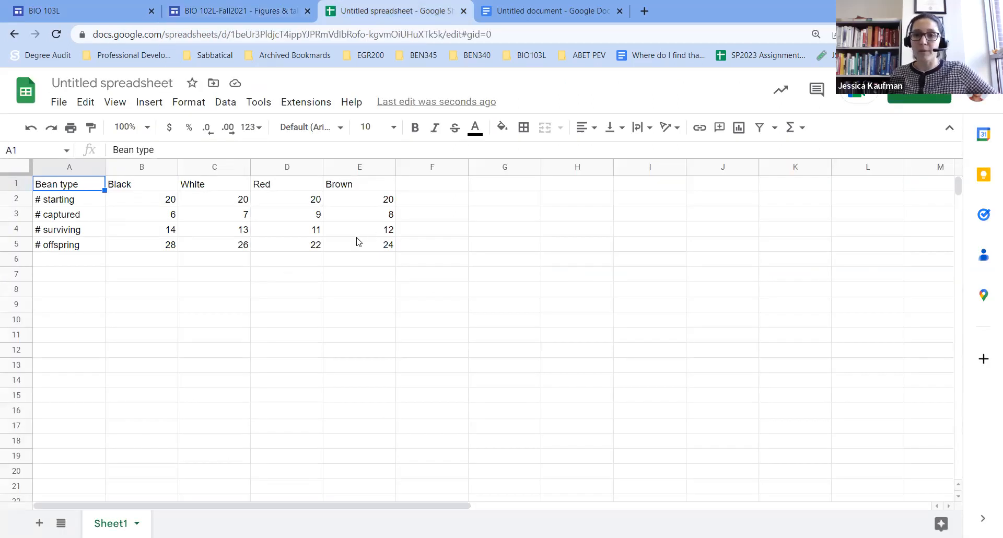
left_click(165, 204)
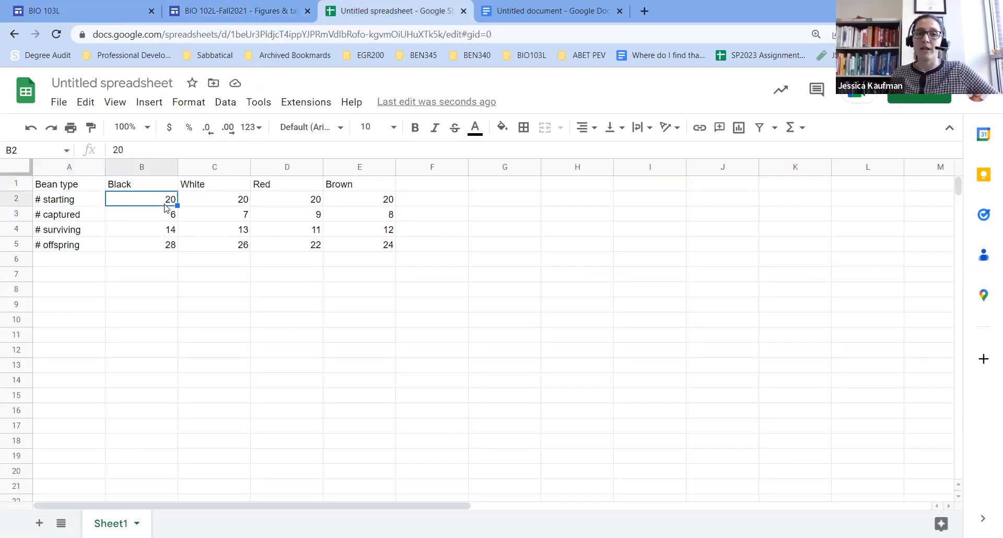
key("Down")
key("Down")
key("Down")
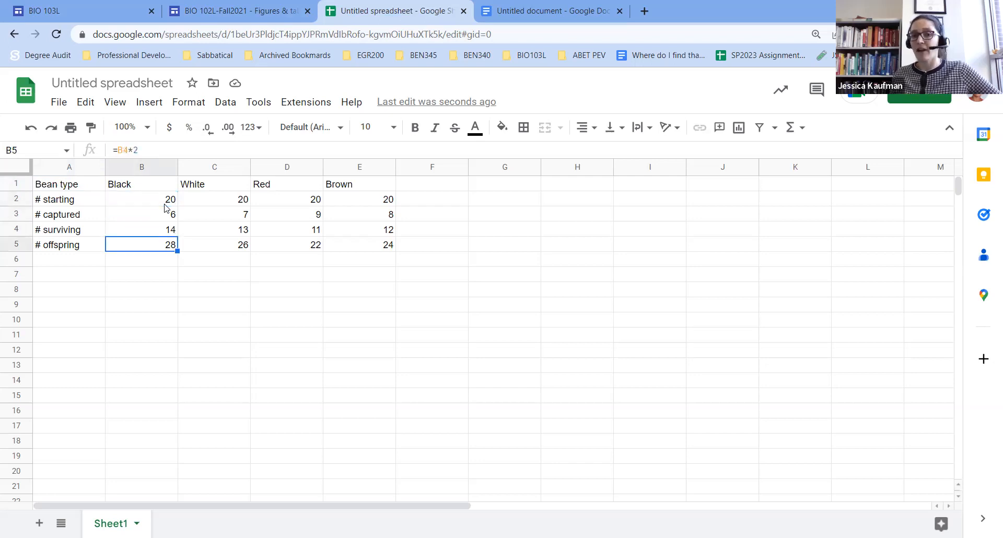
Copy the bean data in A1:E5 and paste it as values only at A1 of a new sheet.
left_click_drag(83, 185, 343, 248)
key("ctrl+c")
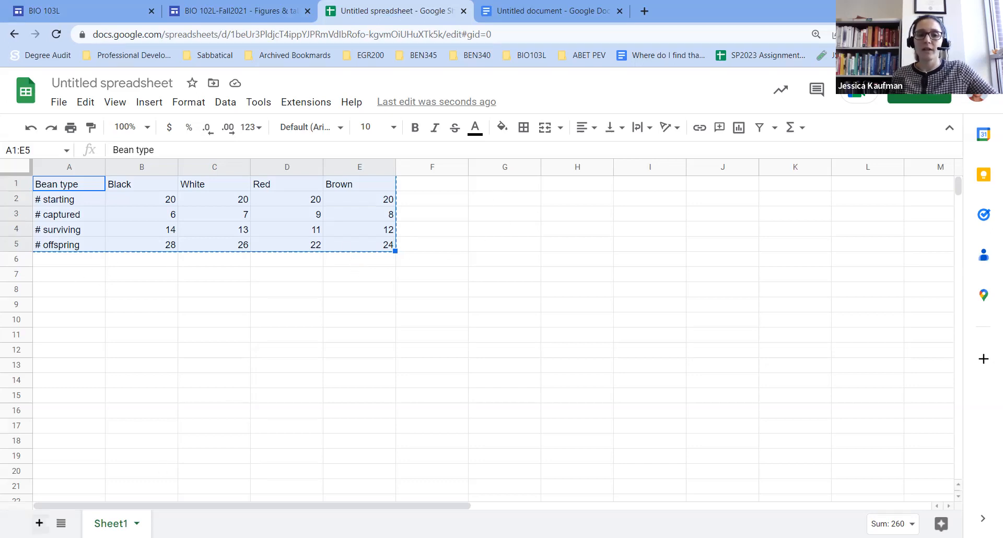
left_click(39, 523)
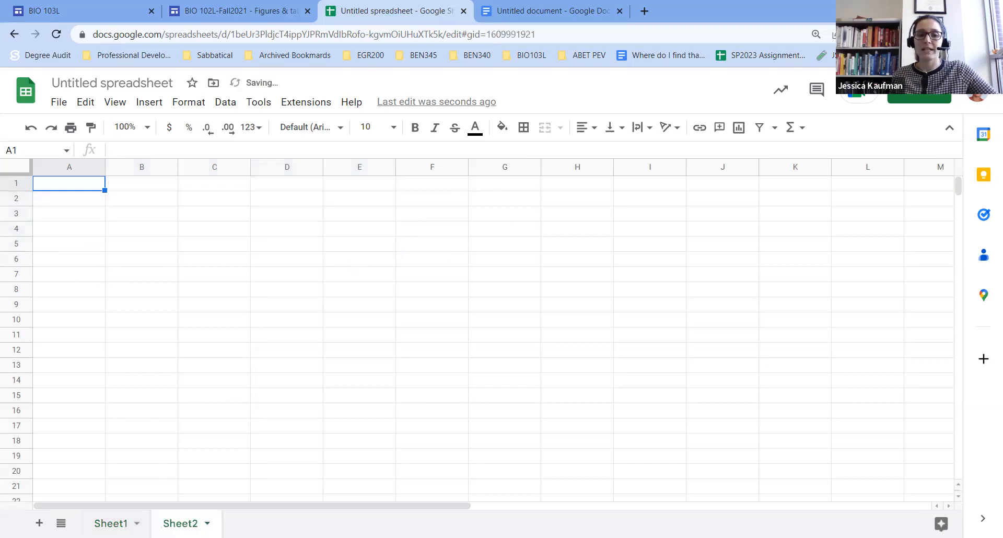
right_click(76, 188)
mouse_move(171, 218)
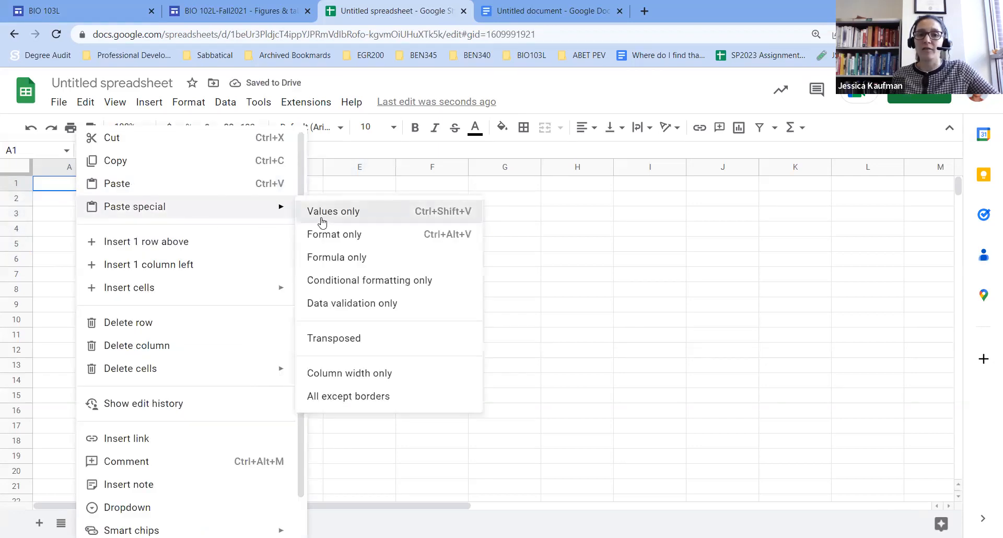
left_click(321, 215)
Compare the contents of cell B4 on Sheet2 with those of B4 on Sheet1, ending on Sheet2.
left_click(150, 230)
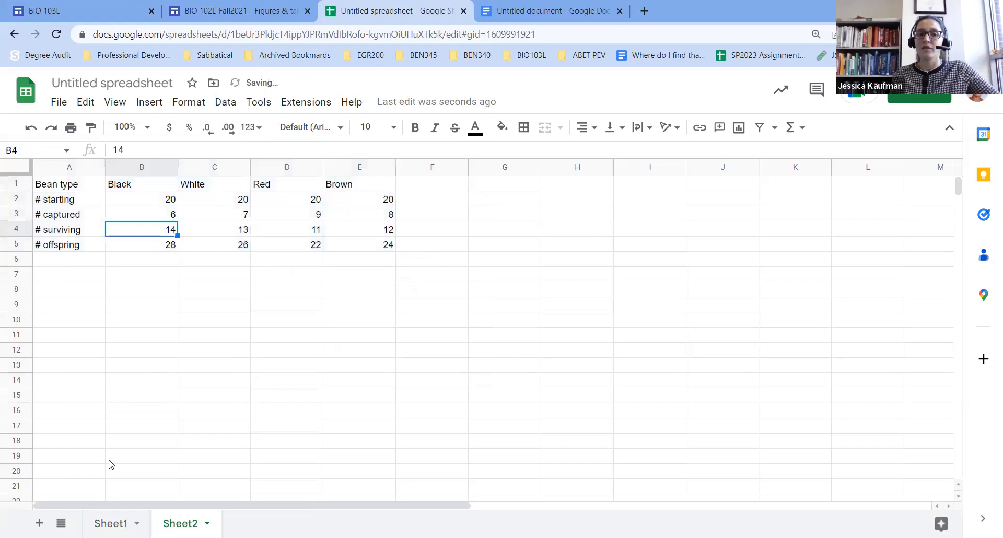
left_click(110, 523)
left_click(163, 231)
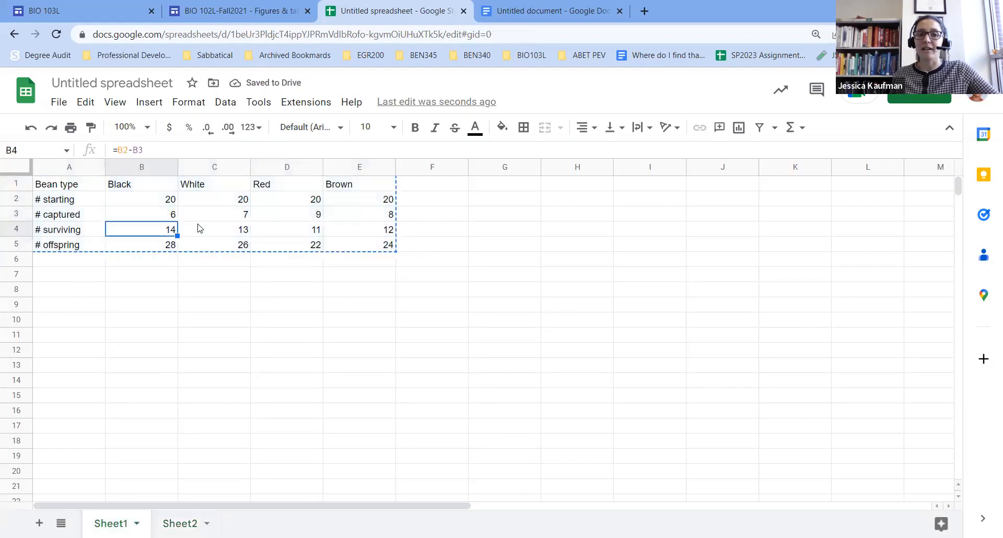
left_click(168, 520)
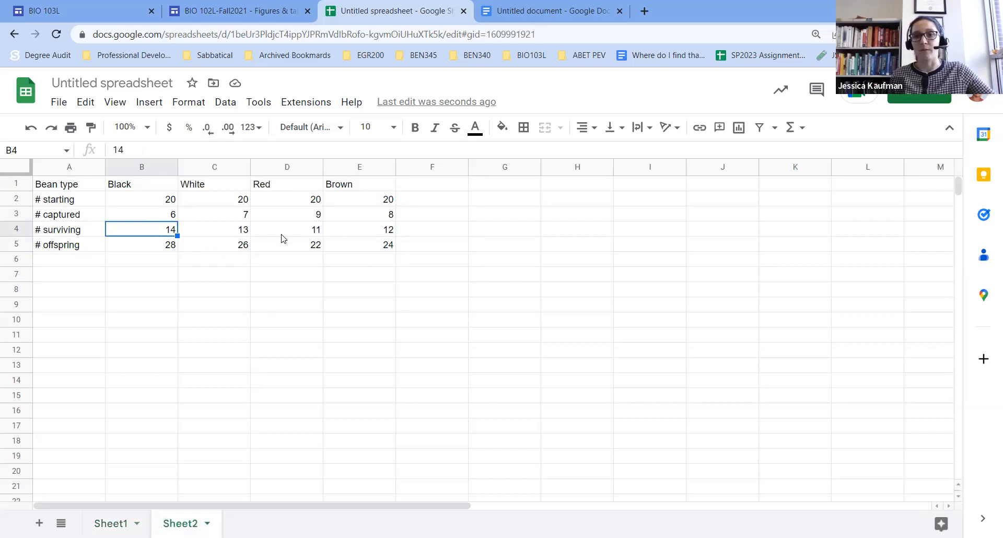
Insert one empty row above the Bean type header row on Sheet2.
left_click(16, 183)
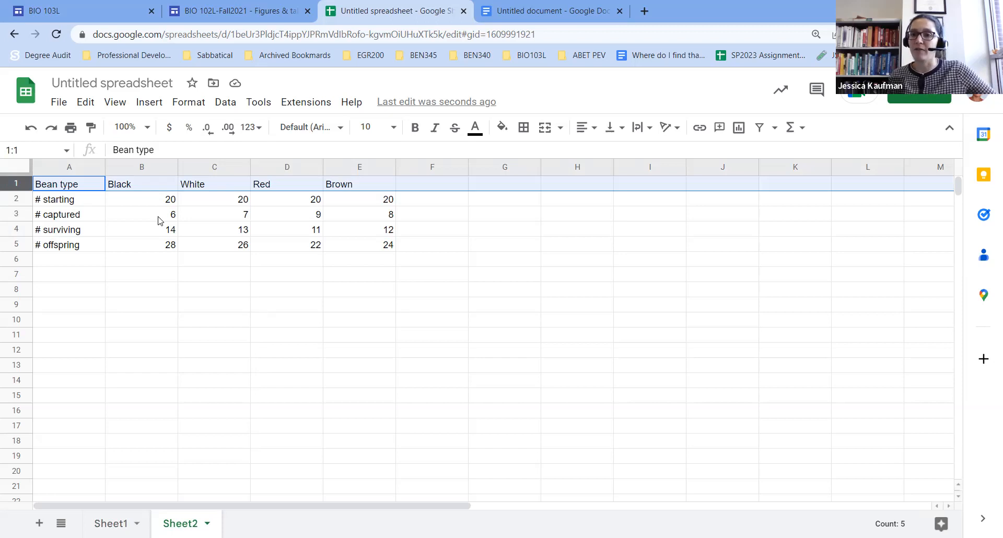
right_click(16, 188)
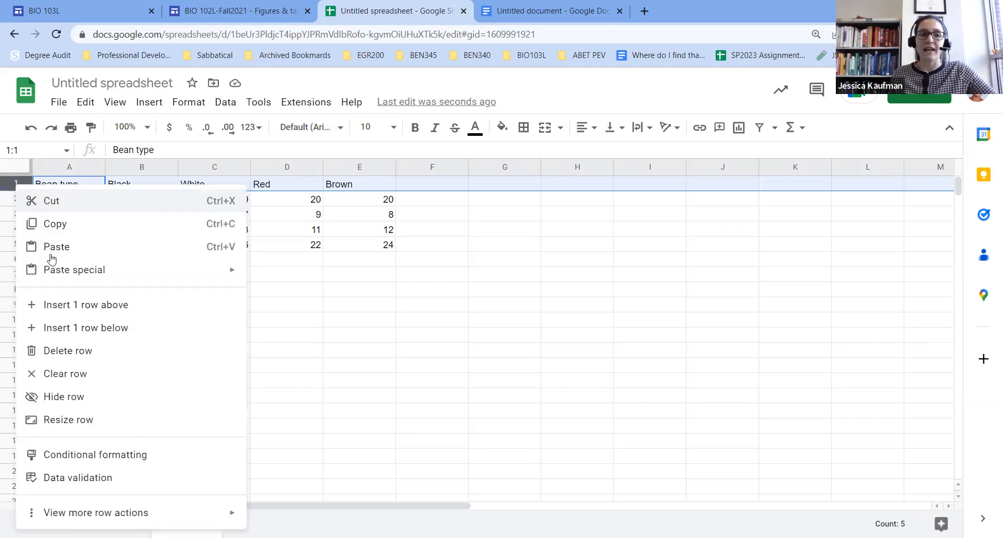
left_click(62, 304)
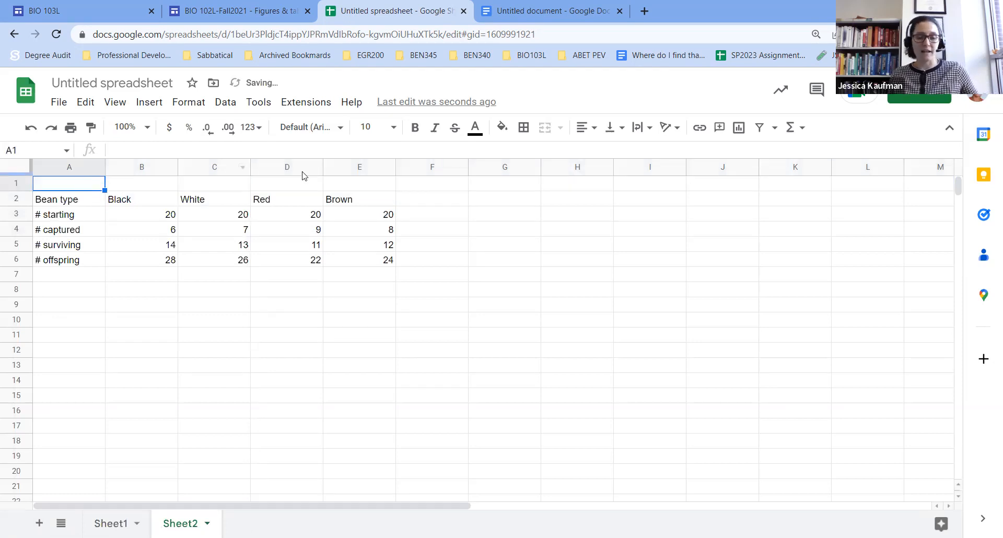
Merge cells A1:E1 across the new row and enter the title "Black Sand".
left_click_drag(344, 189, 366, 189)
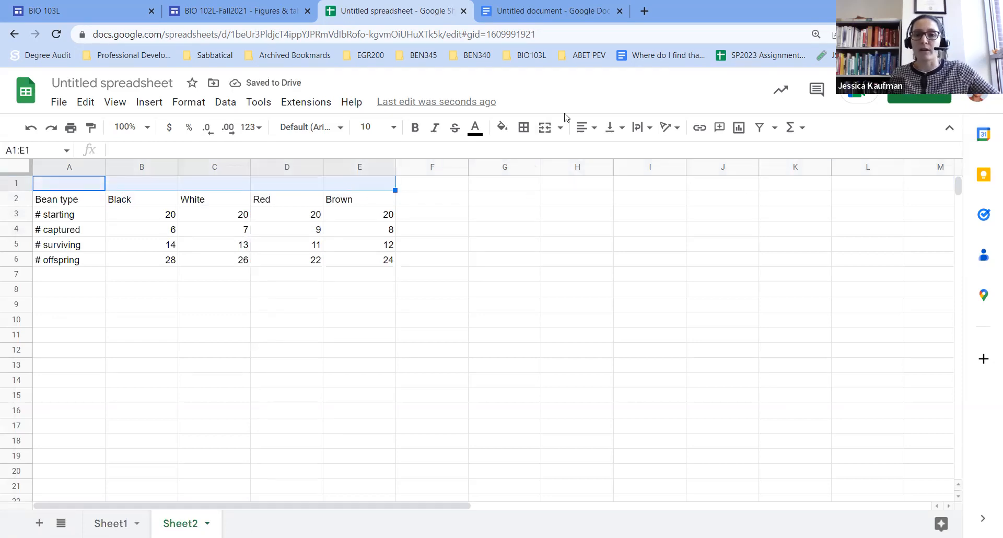
left_click(545, 128)
type("Black Sand")
key("Return")
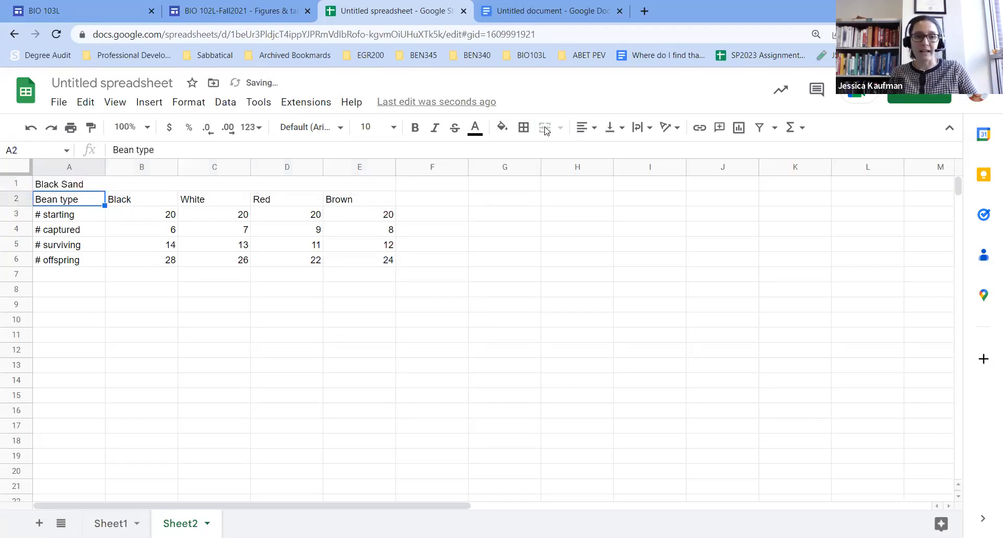
Center the "Black Sand" title horizontally and make it bold.
left_click(145, 184)
left_click(585, 127)
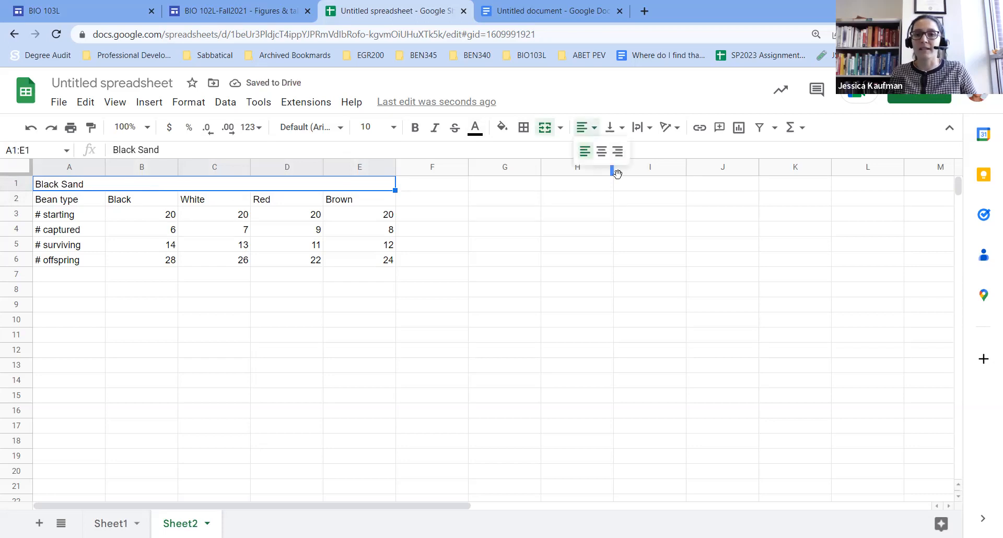
left_click(601, 151)
left_click(417, 129)
left_click(418, 285)
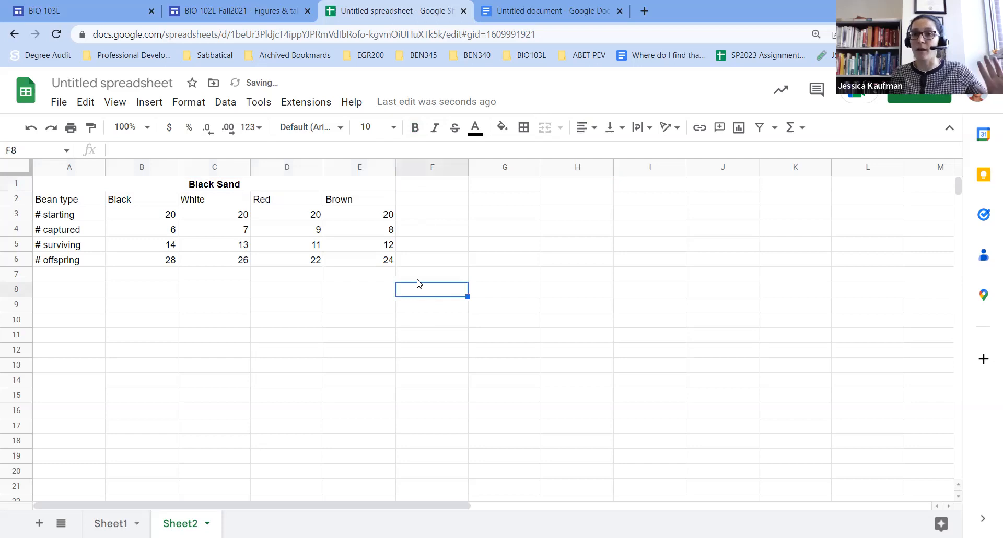
Apply alternating colors with a header to A2:E6, trying several default styles and settling on the blue-gray one.
left_click(77, 205)
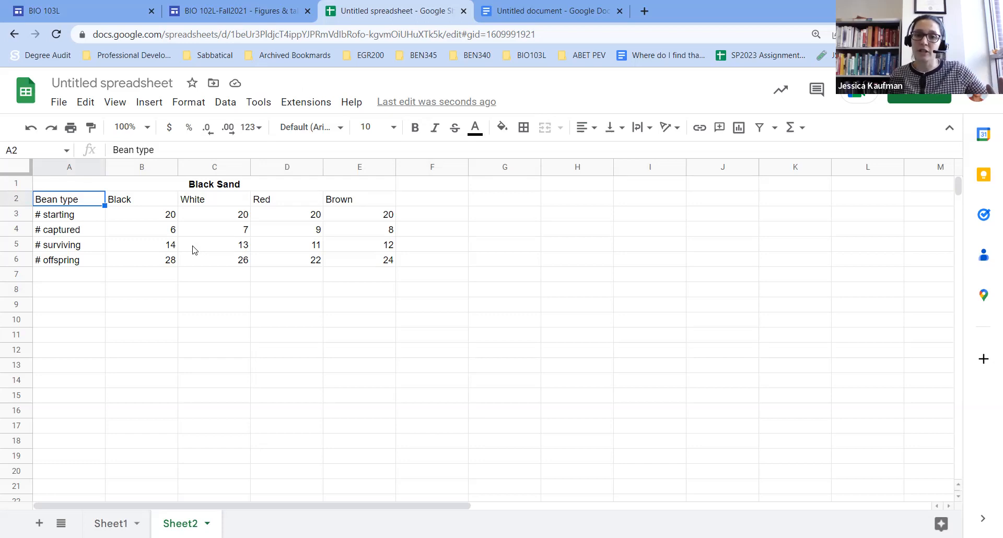
left_click(355, 260, "shift")
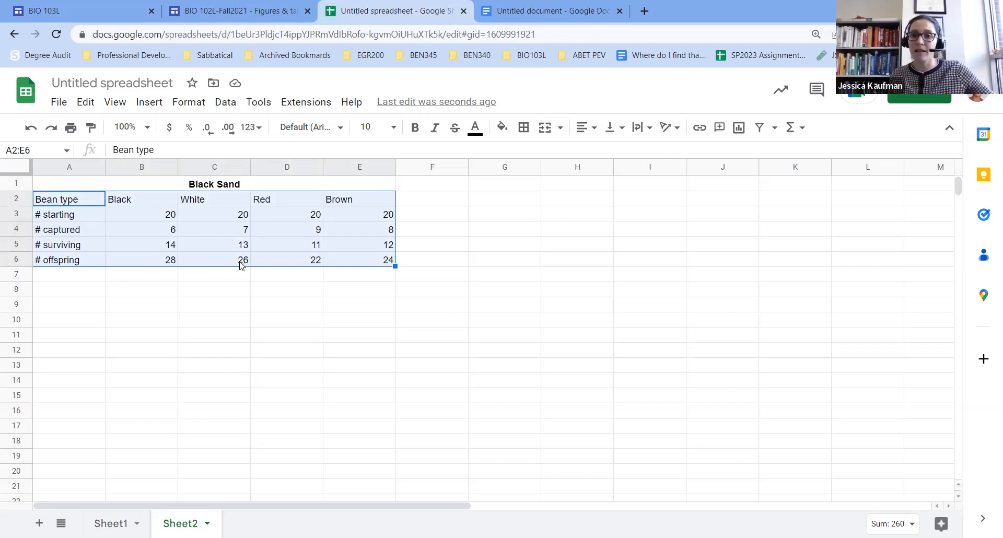
left_click(192, 103)
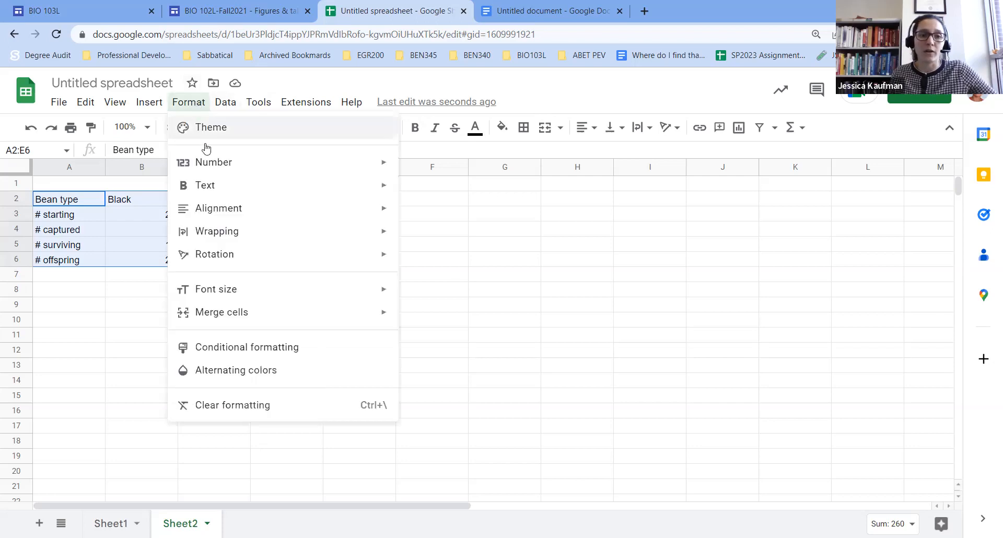
left_click(223, 369)
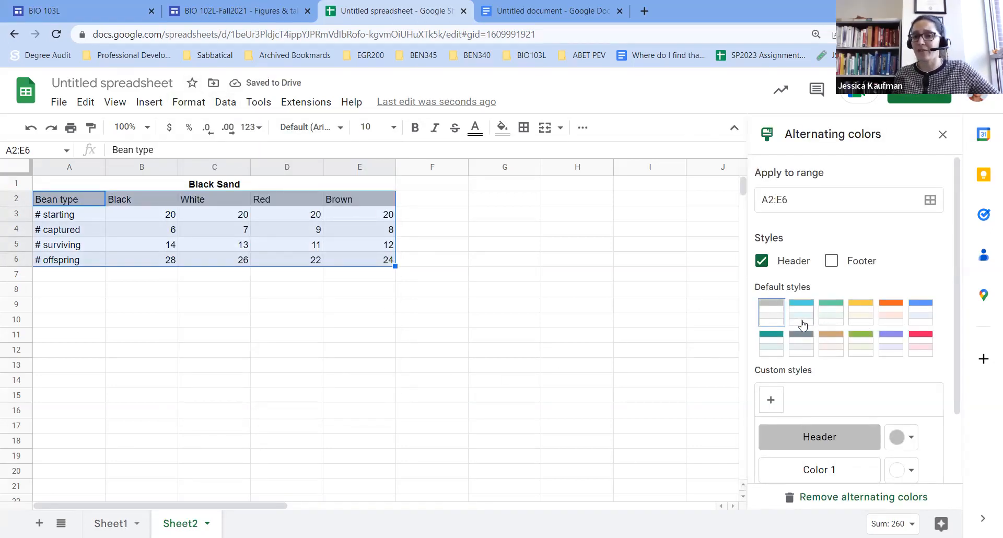
left_click(798, 345)
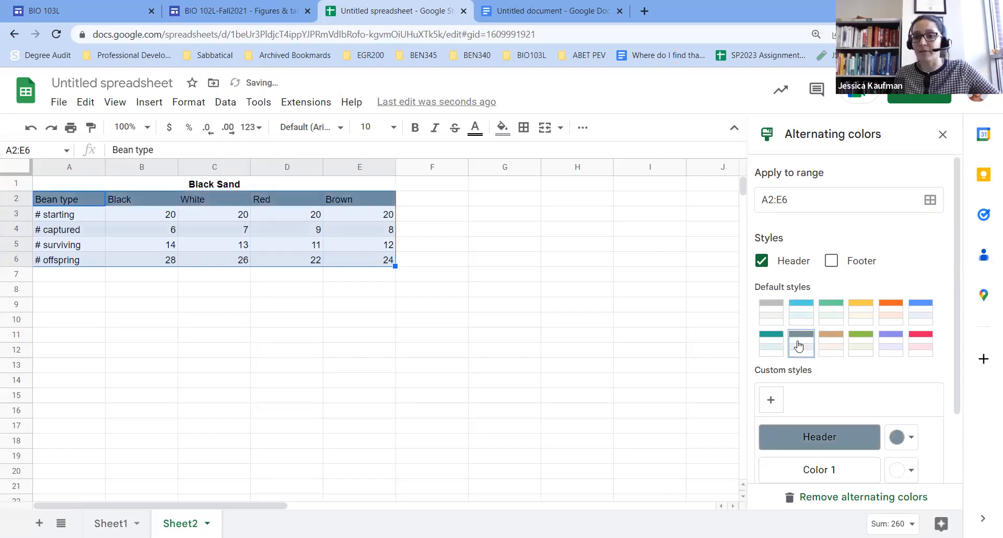
left_click(764, 346)
left_click(830, 342)
left_click(833, 324)
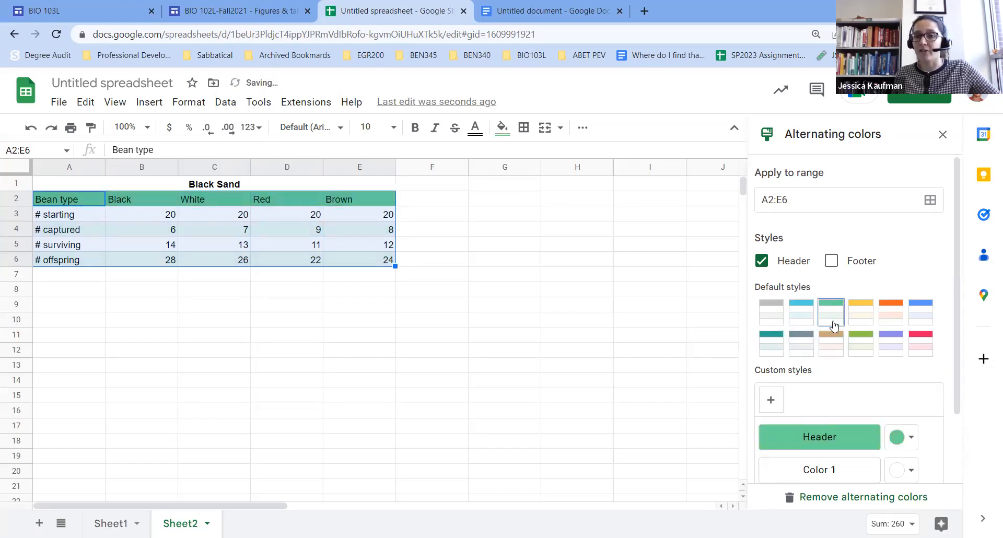
left_click(802, 346)
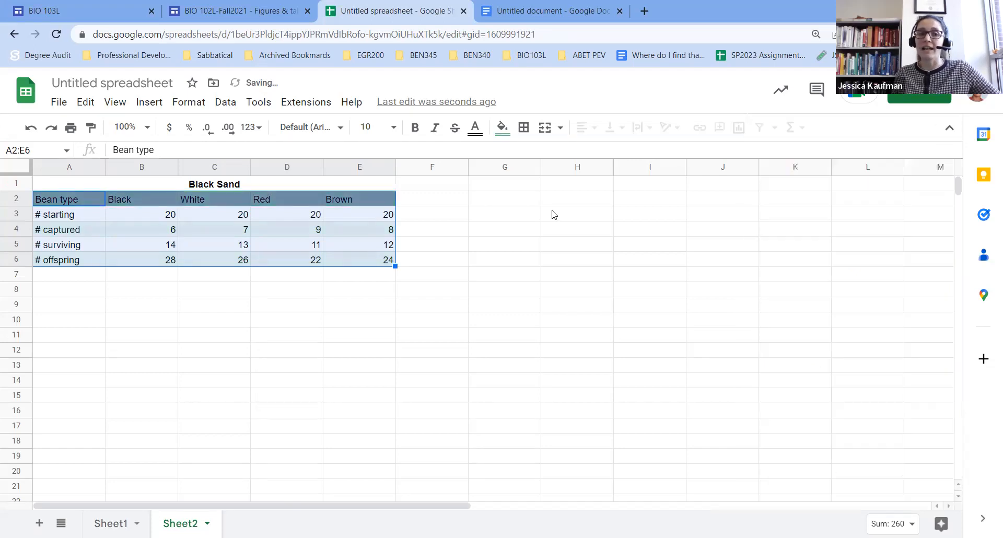
Format the header row A2:E2 as bold, light gray, horizontally centered text.
left_click_drag(75, 202, 364, 202)
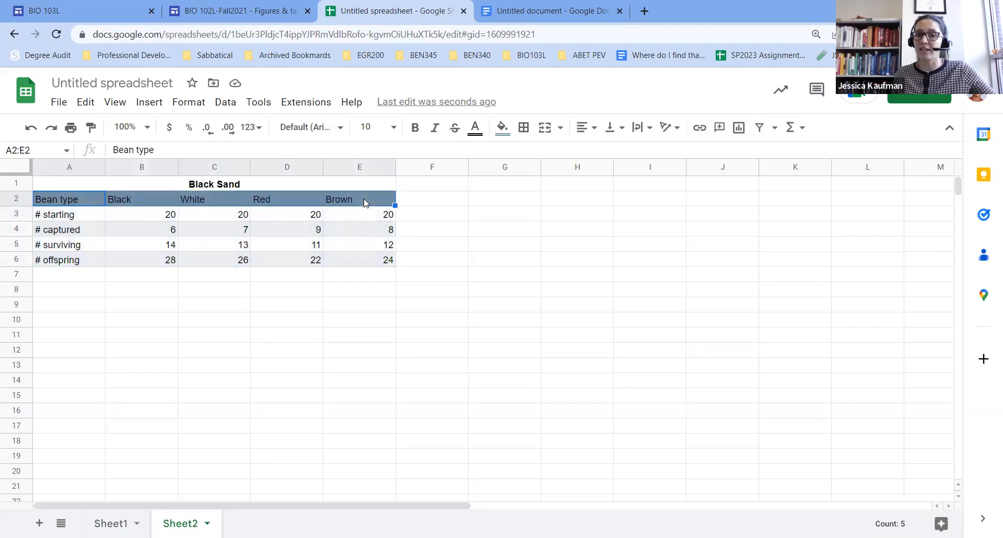
left_click(415, 128)
left_click(474, 127)
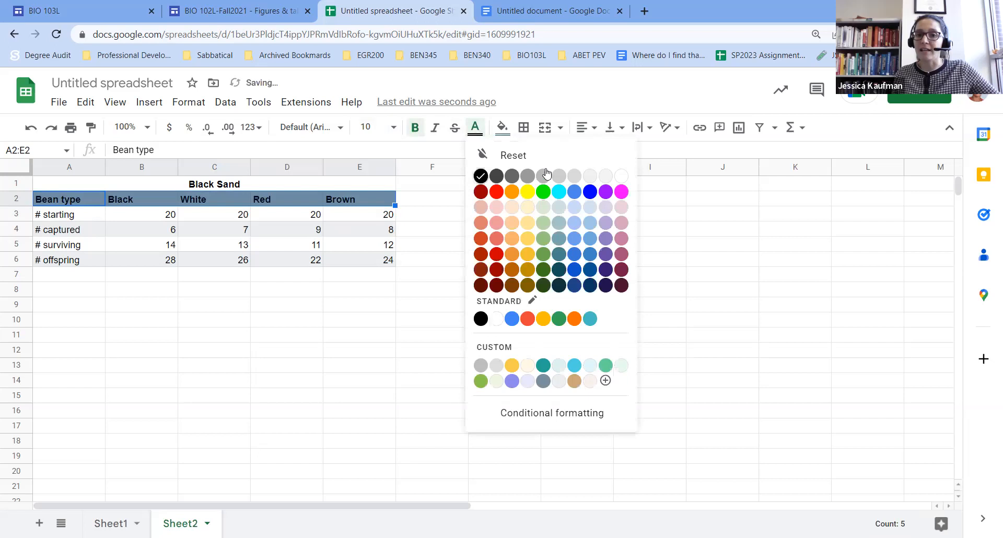
left_click(591, 178)
left_click(594, 135)
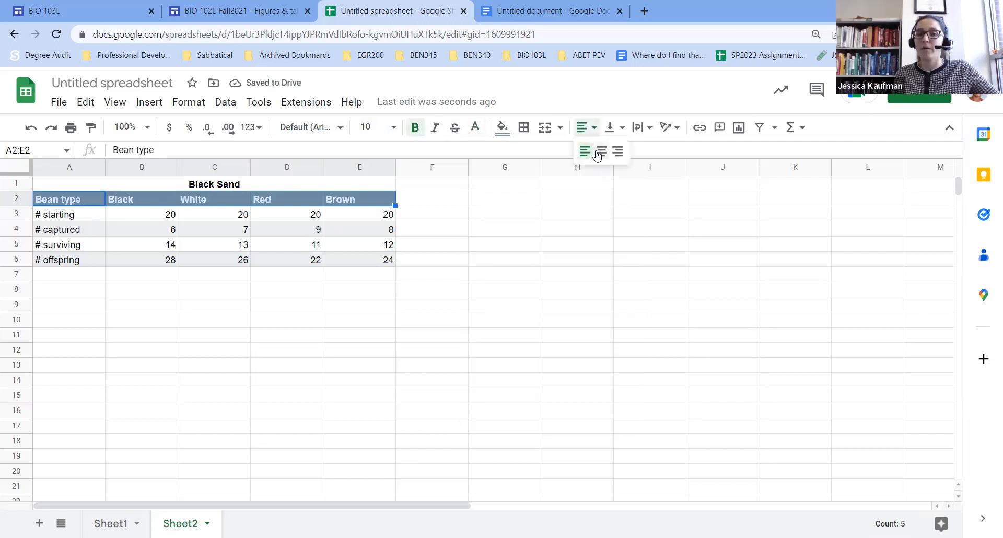
left_click(601, 151)
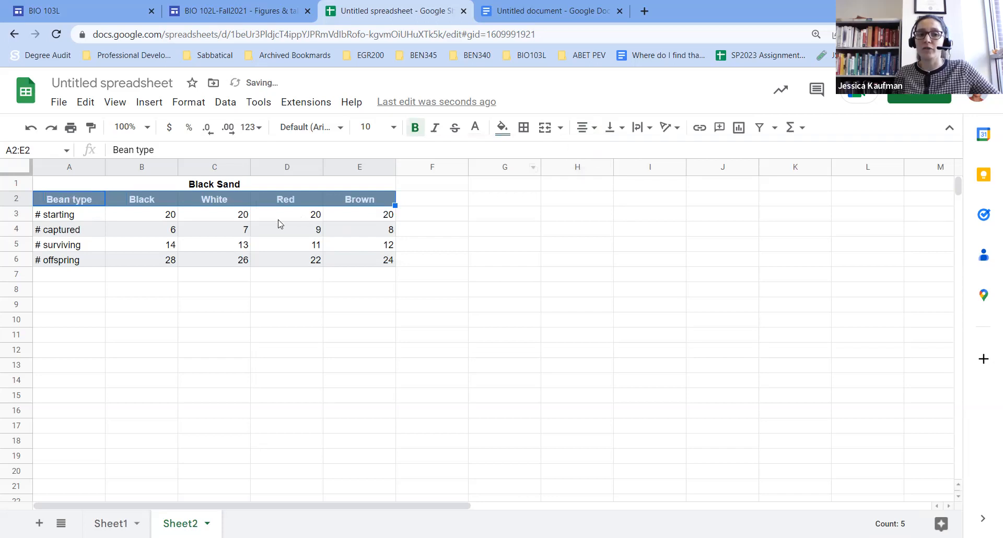
Center the row labels in A3:A6 horizontally.
left_click(74, 216)
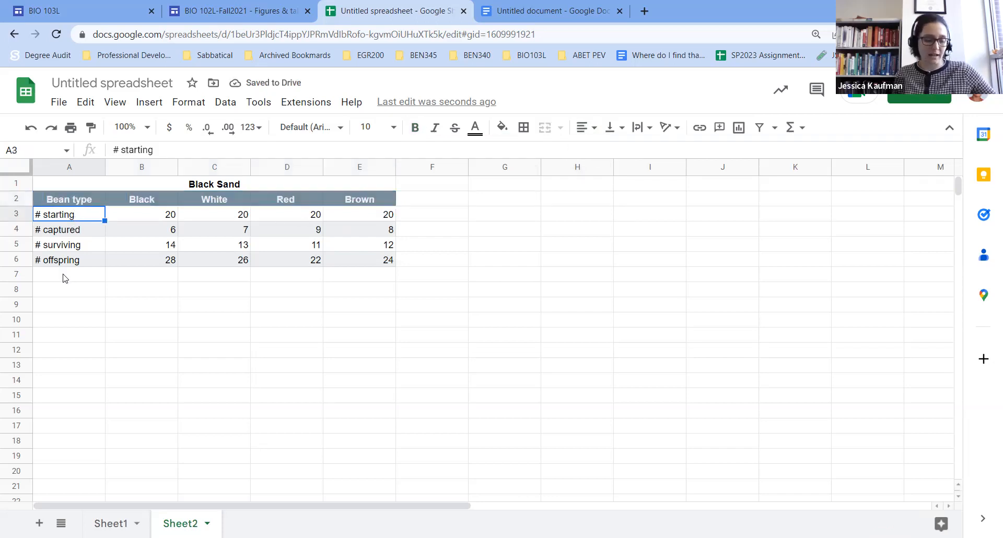
left_click(62, 261, "shift")
left_click(587, 127)
left_click(601, 151)
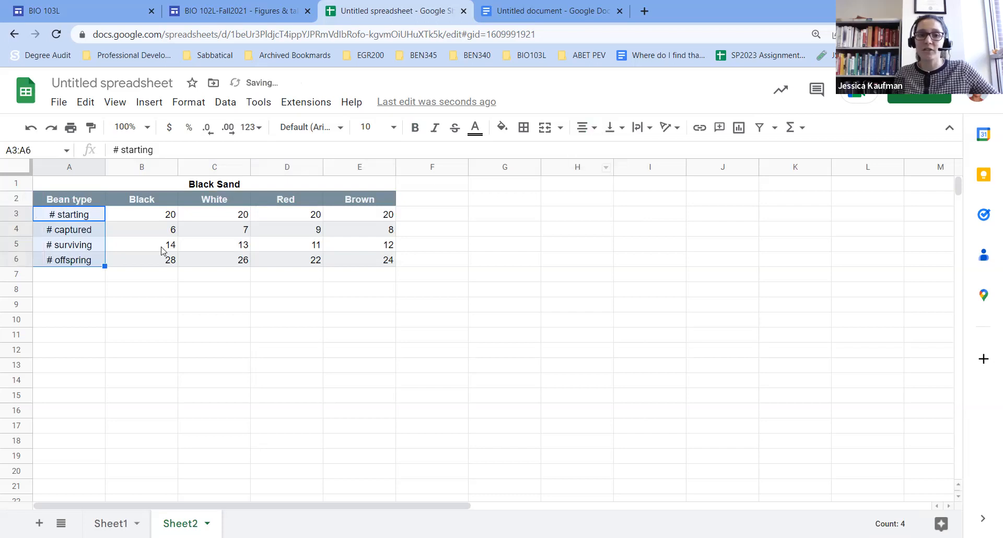
Center the bean counts in B3:E6 horizontally.
left_click(152, 214)
left_click(360, 261, "shift")
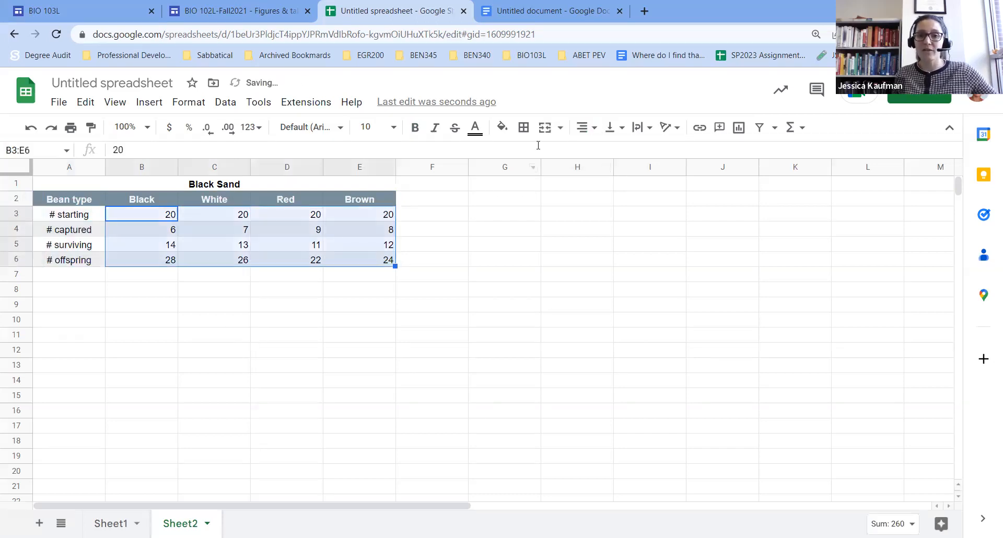
left_click(585, 127)
left_click(600, 151)
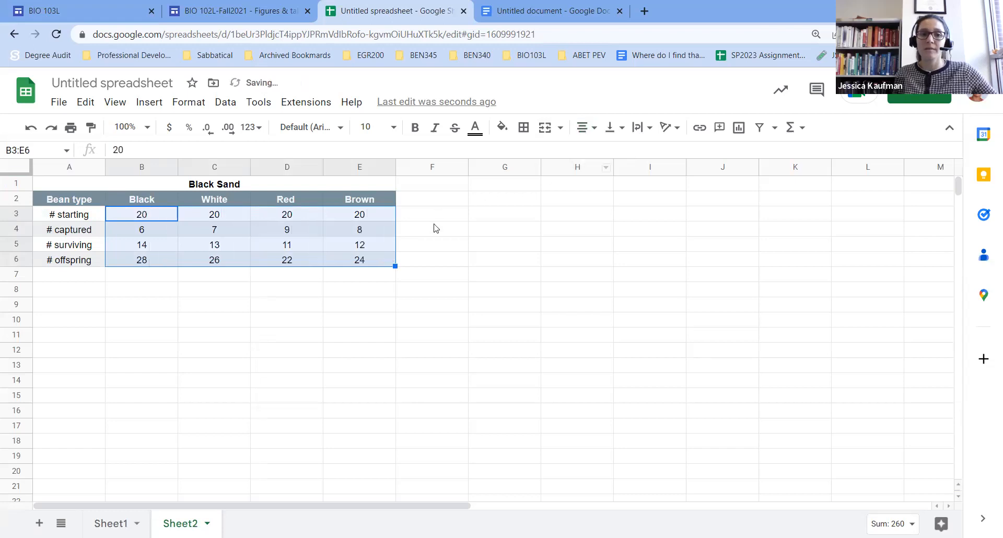
left_click(437, 231)
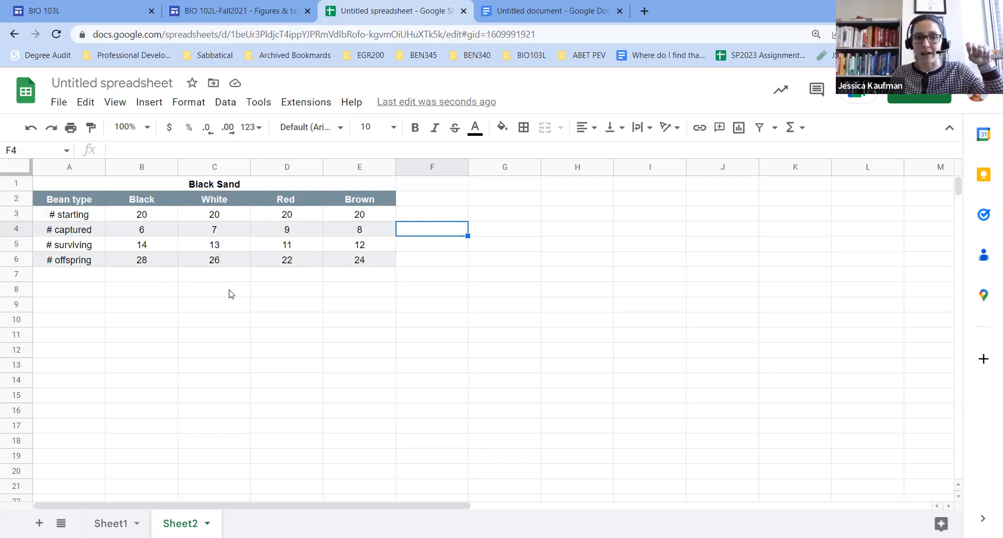
Copy the complete Black Sand table, A1:E6, including its merged title row.
left_click(48, 183)
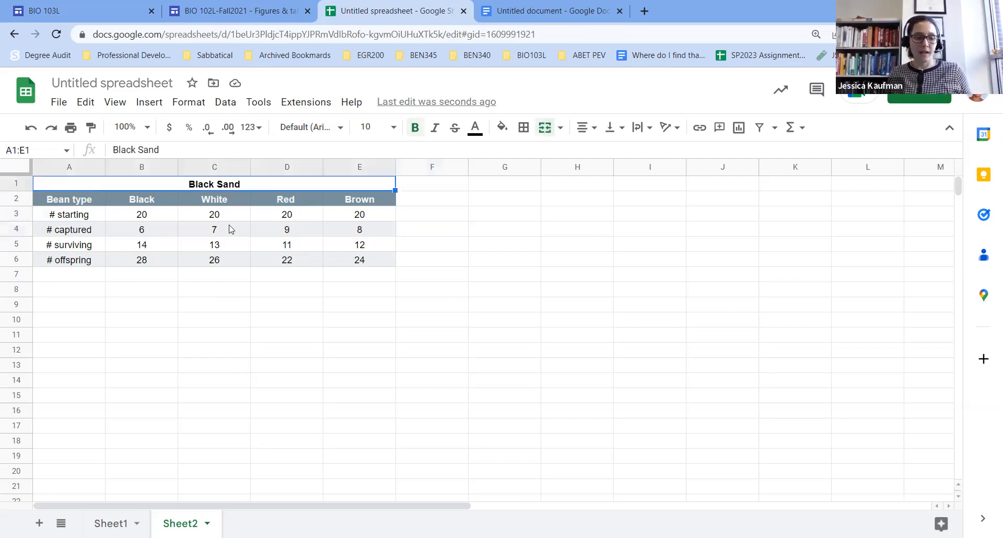
left_click(340, 261, "shift")
key("ctrl+c")
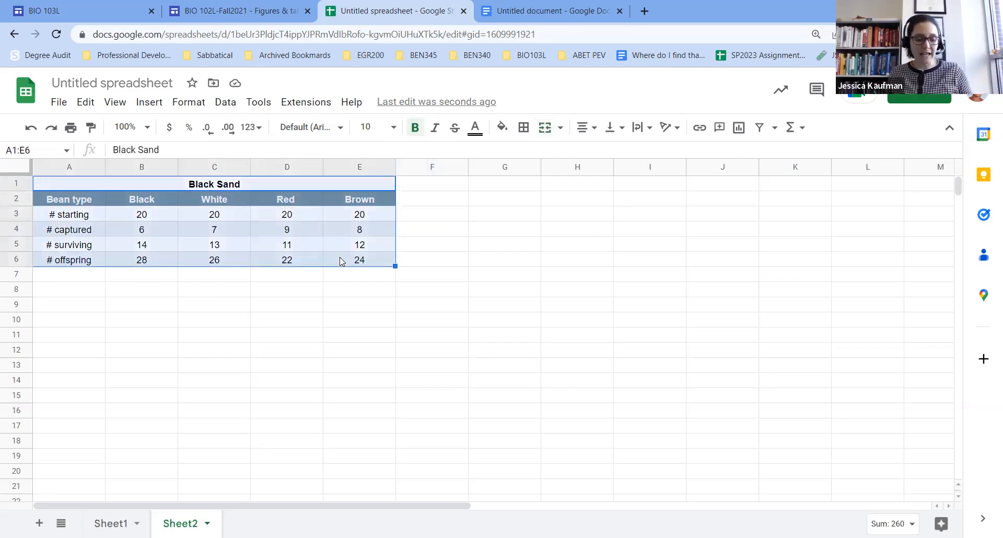
Switch to the untitled Google Docs document and enter the caption "Table 1. Counts of each bean type in the black sand environment".
key("ctrl+Tab")
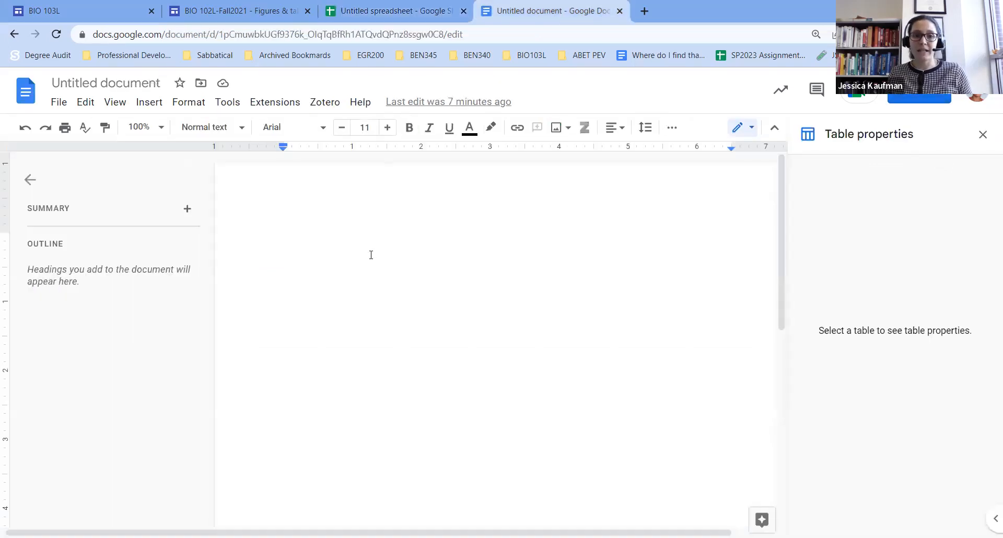
type("Table")
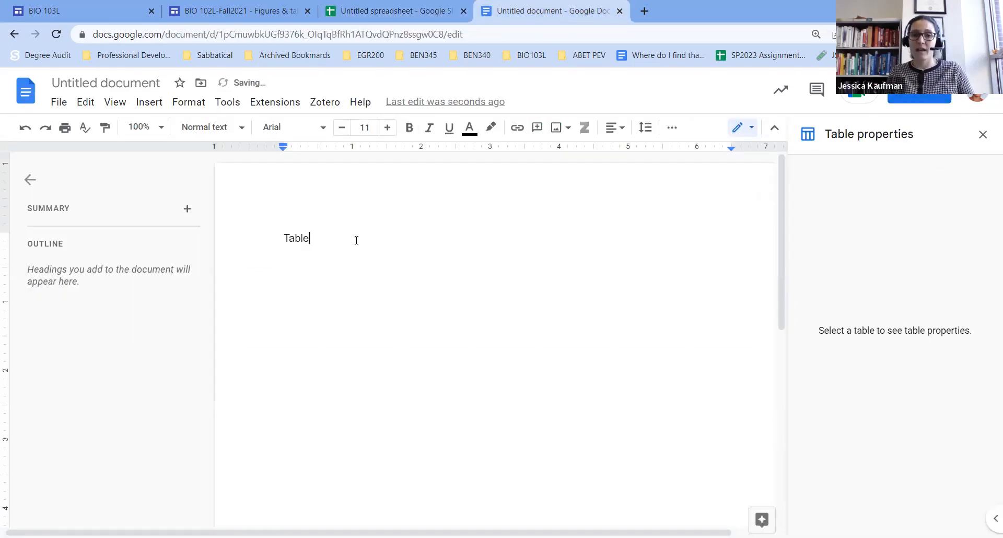
type(" 1.")
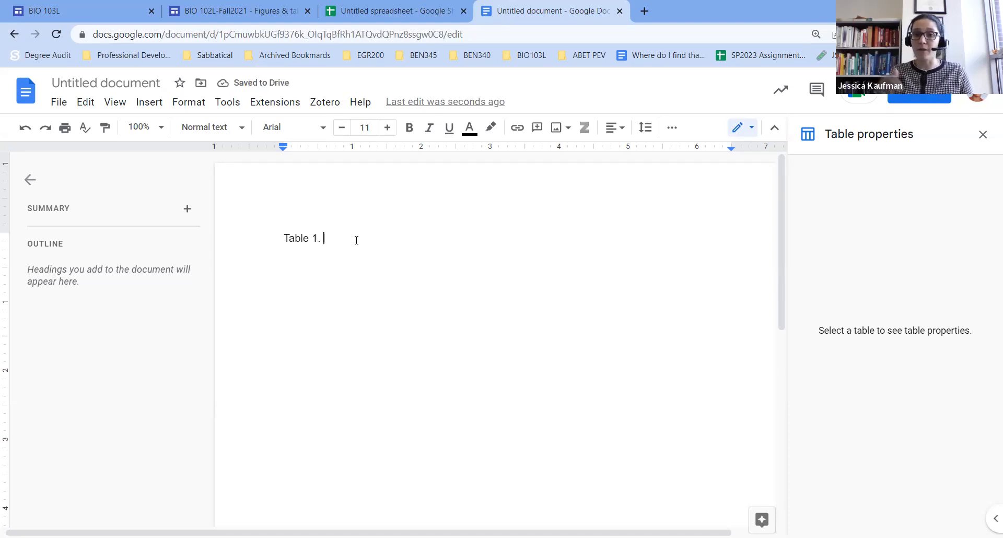
type(" Counts of e")
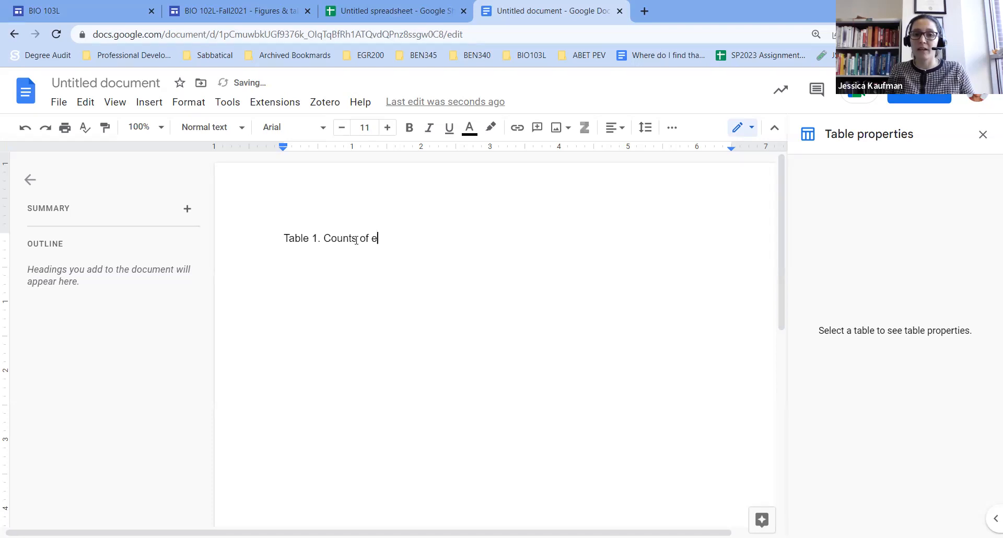
type("ach bean t")
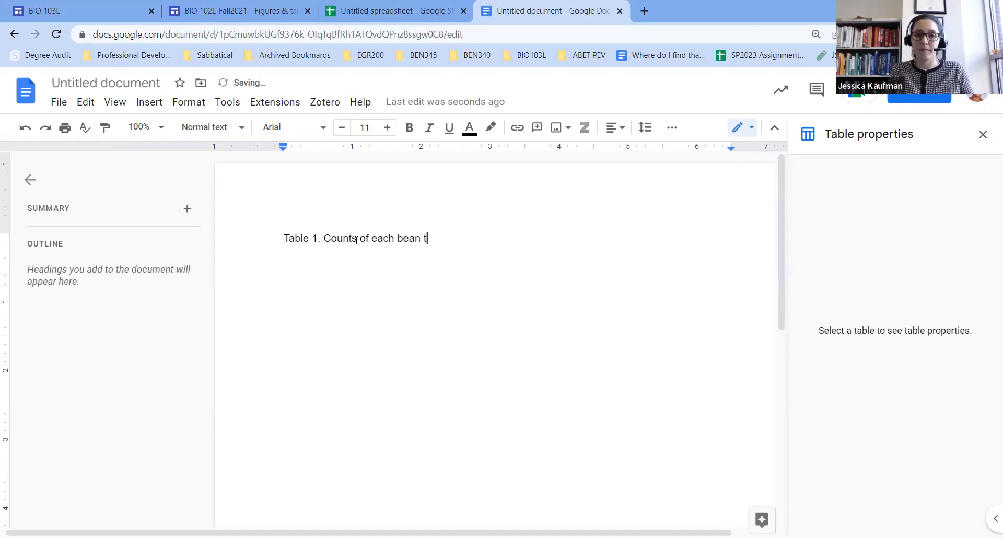
type("ype in the ")
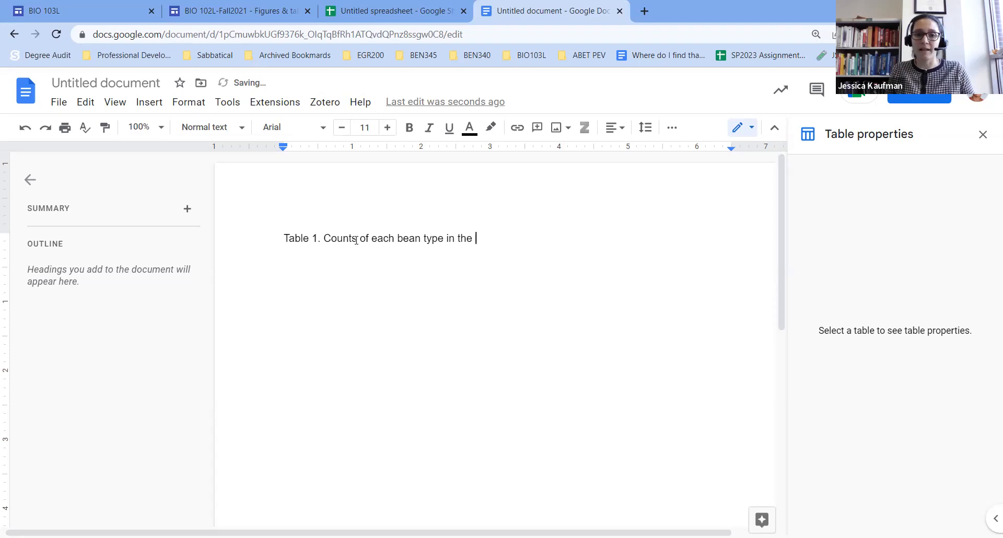
type("ba")
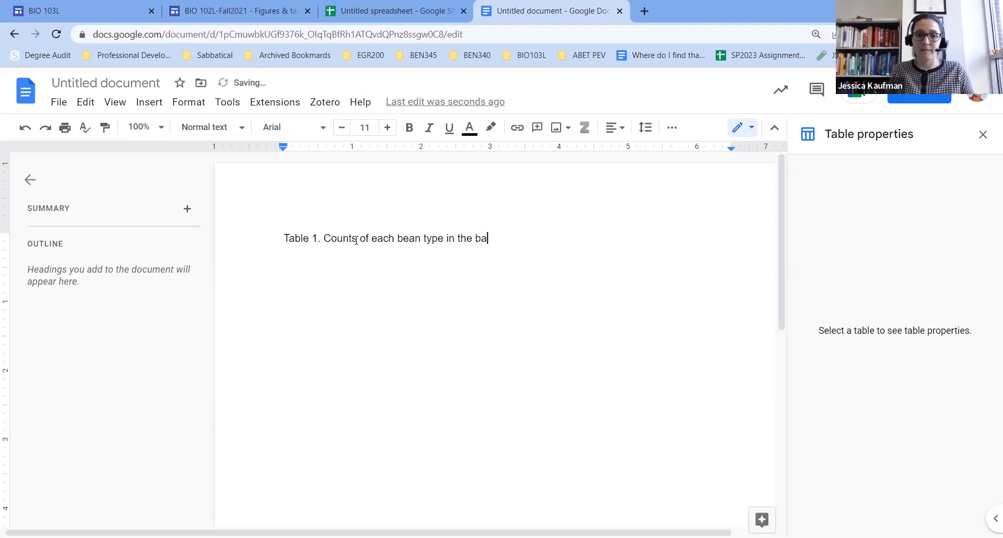
type("ck sand envrion")
key("BackSpace")
key("BackSpace")
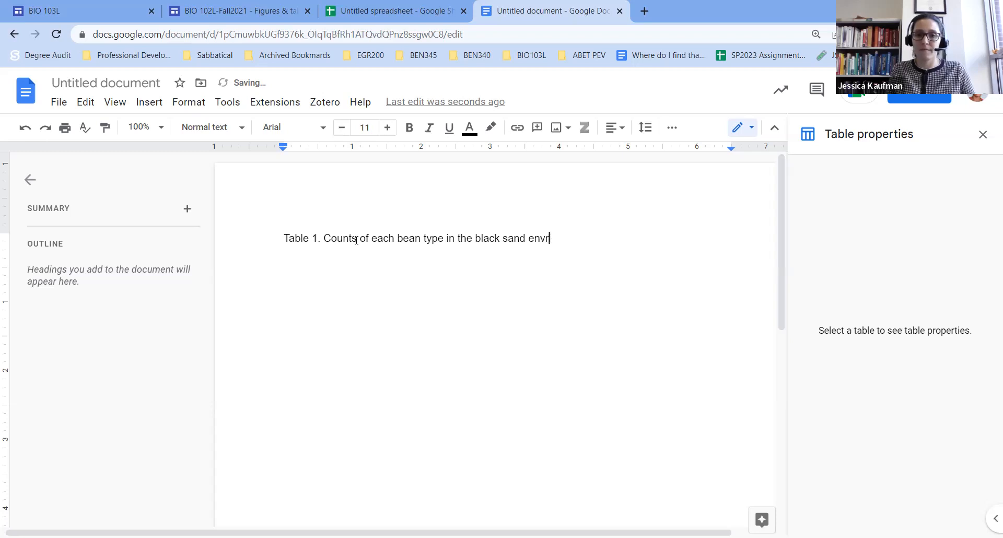
type("io")
key("BackSpace")
type("ronment")
Paste the copied table unlinked on a new line below the caption.
key("Return")
key("ctrl+v")
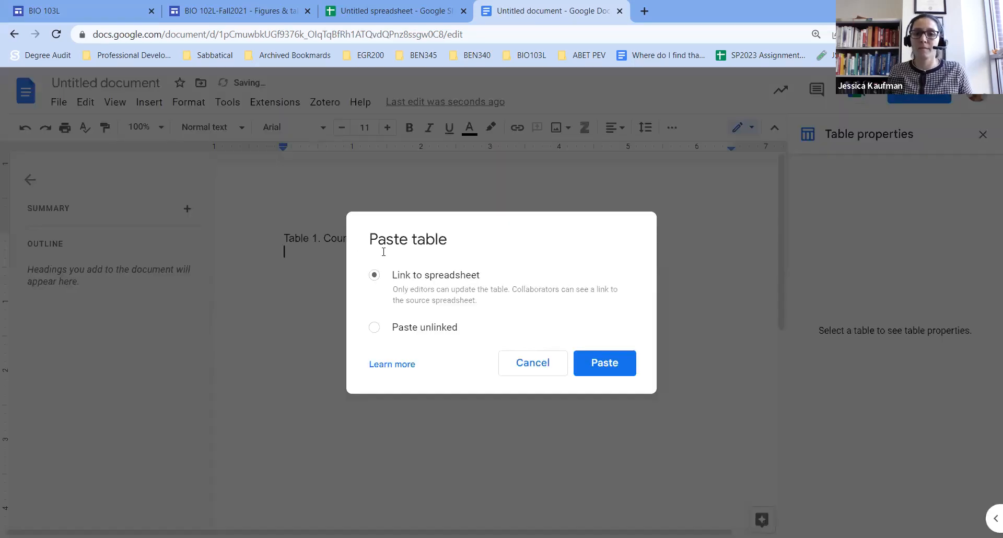
left_click(374, 328)
left_click(600, 362)
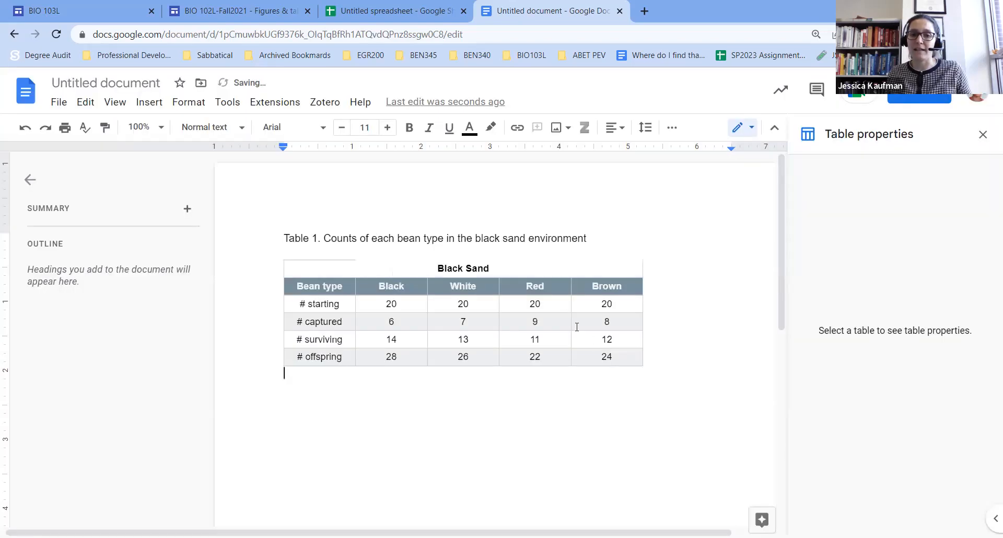
left_click(367, 265)
left_click_drag(534, 266, 399, 268)
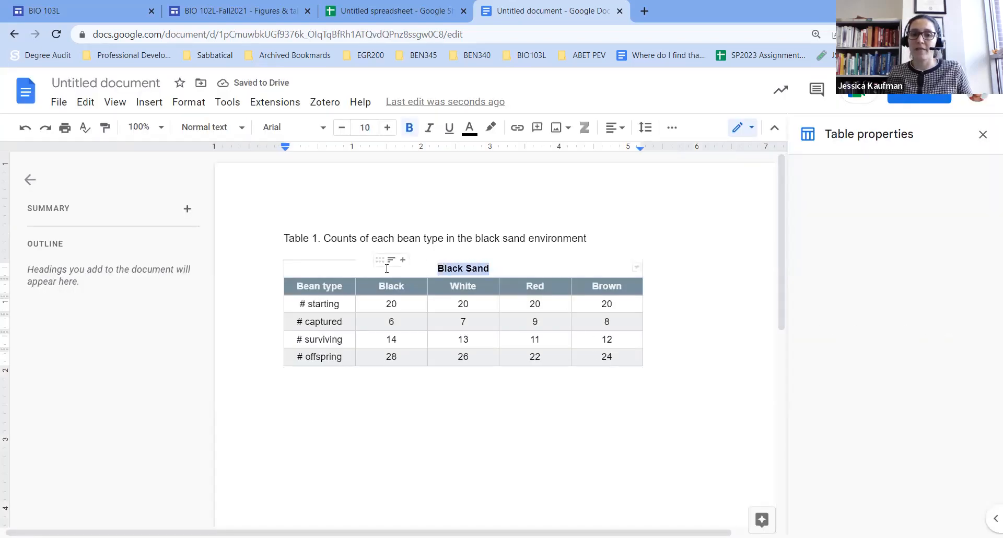
left_click(449, 312)
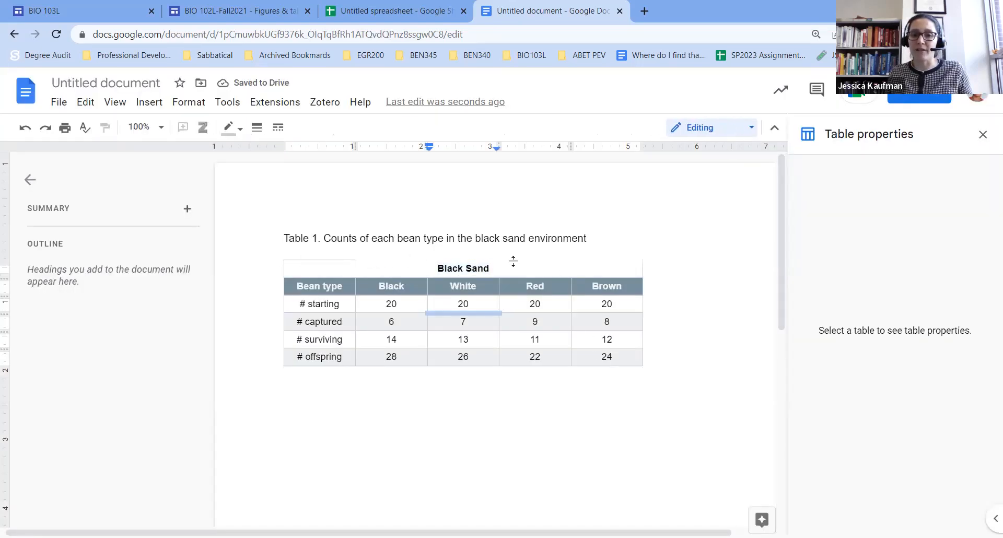
left_click(636, 266)
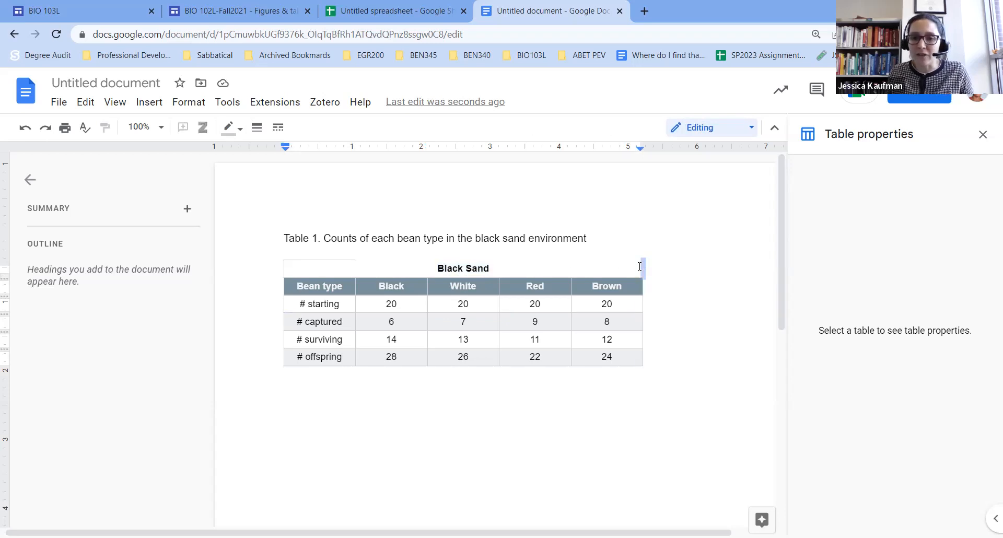
left_click(641, 265)
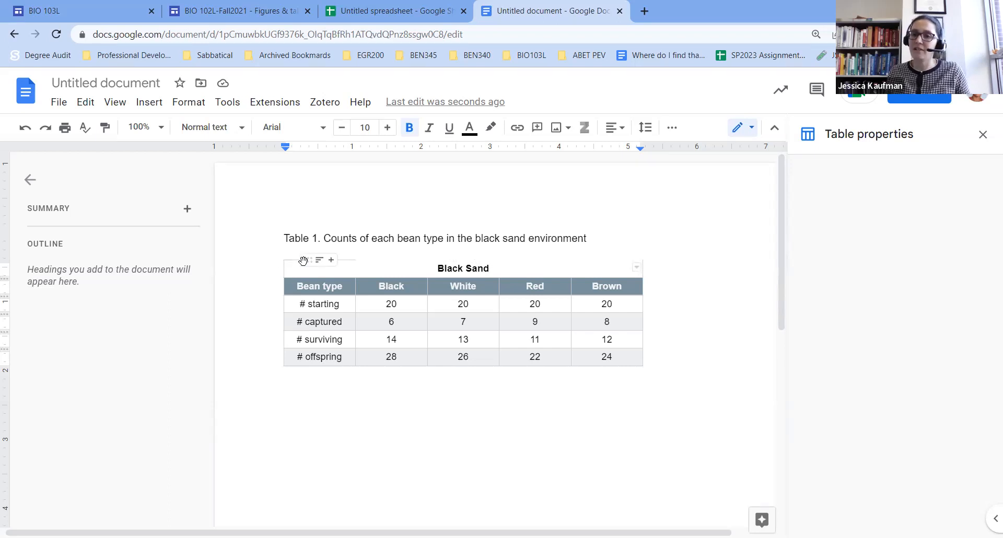
left_click_drag(489, 268, 391, 268)
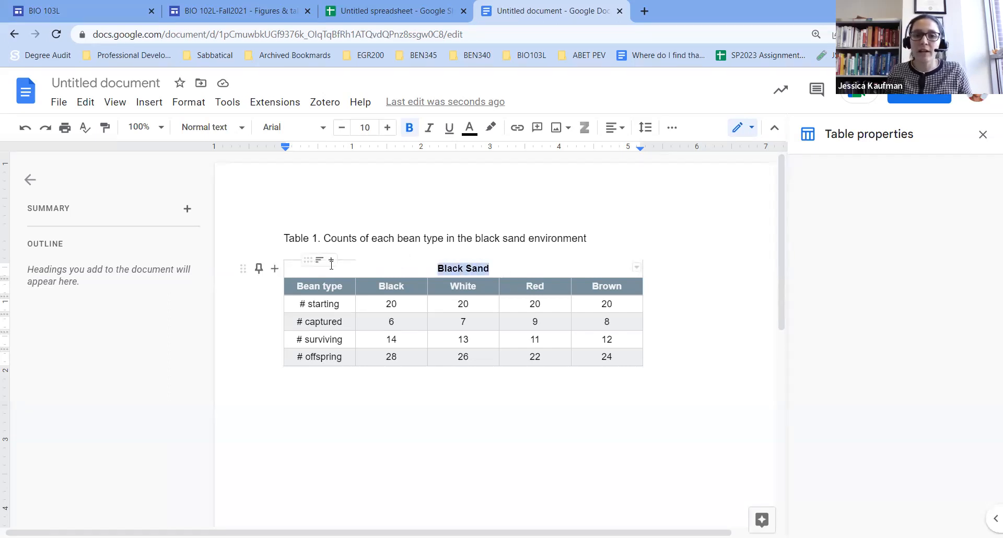
left_click(376, 266)
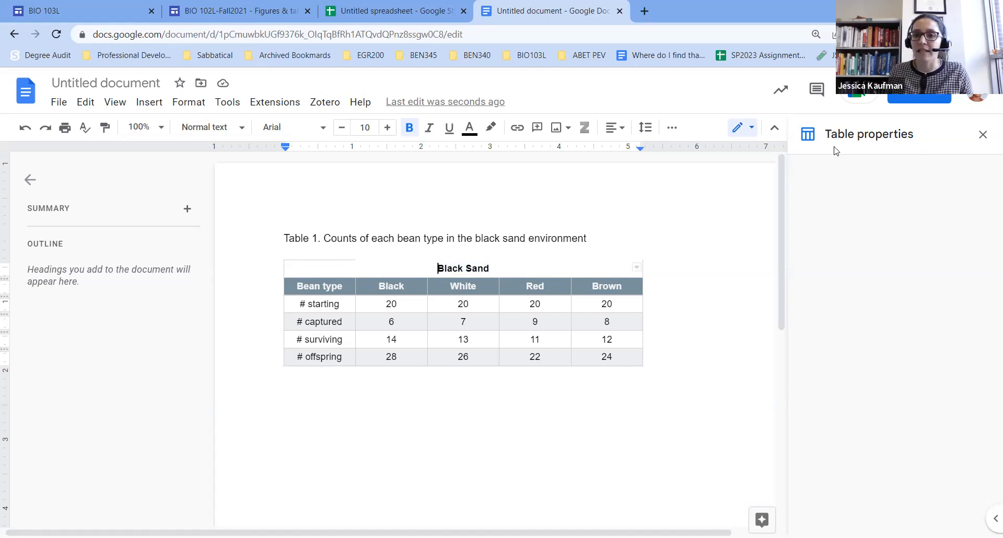
right_click(479, 270)
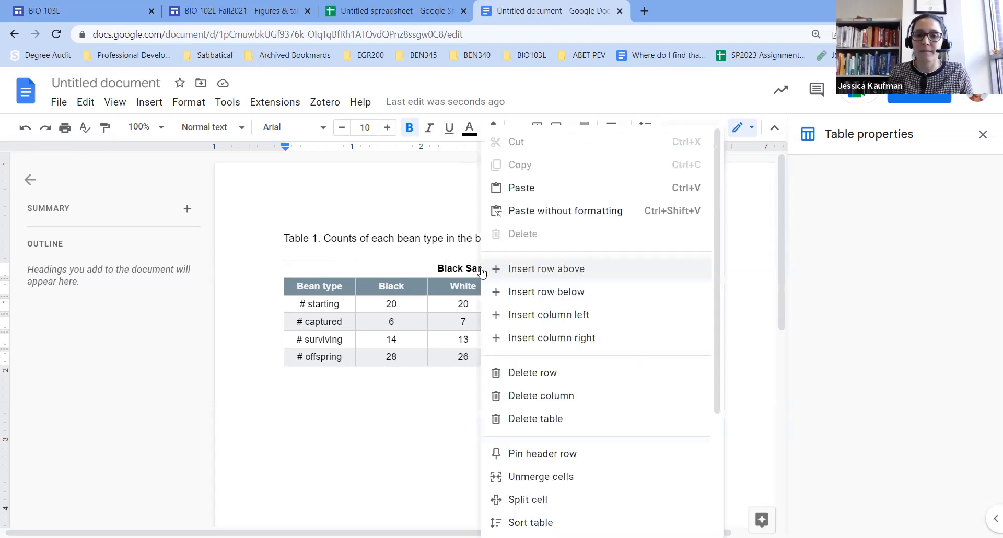
scroll(562, 399, "down", 3)
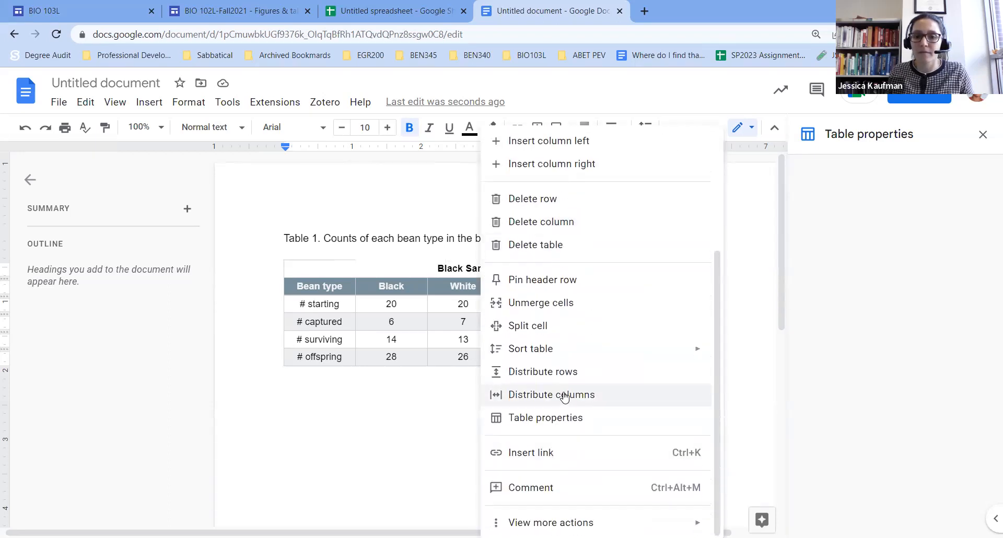
left_click(569, 416)
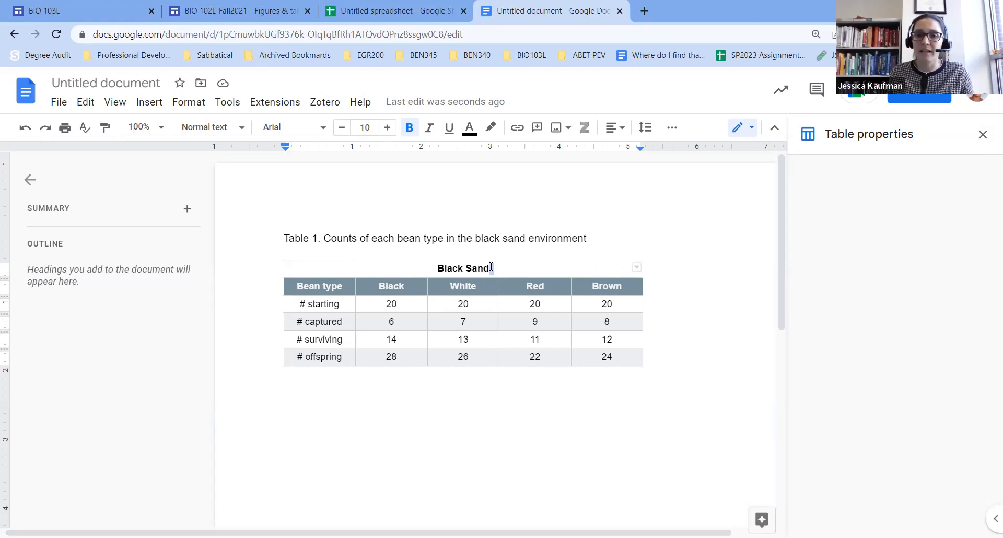
left_click_drag(509, 267, 306, 264)
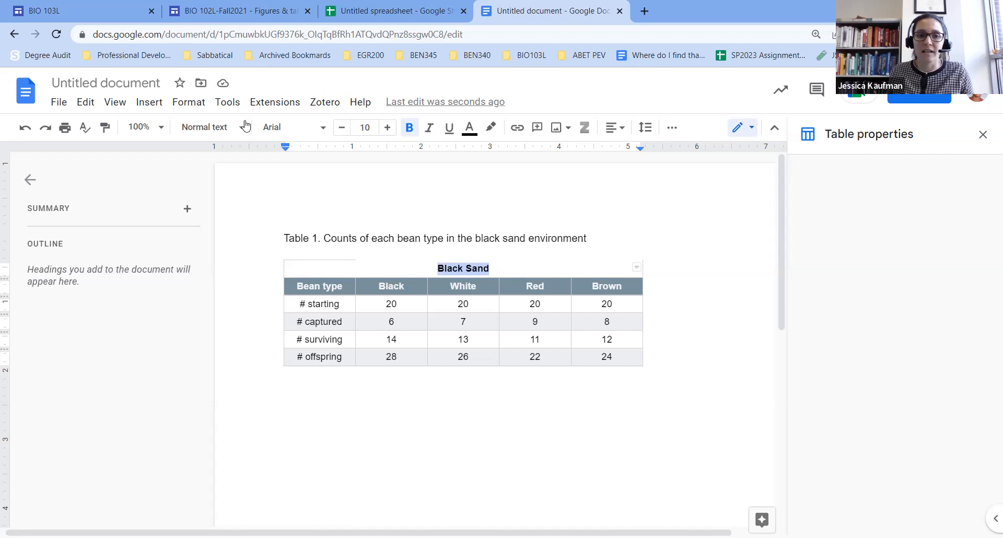
left_click(196, 103)
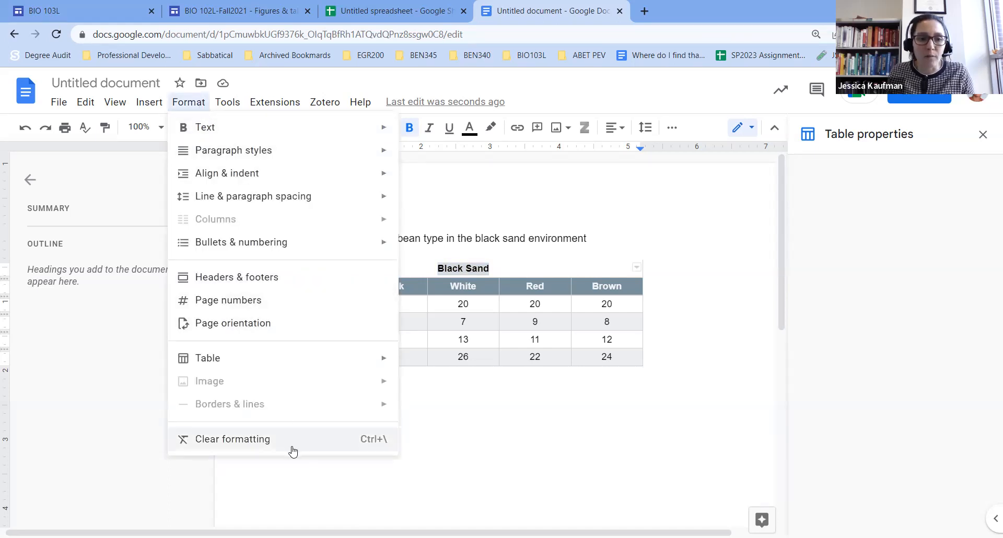
mouse_move(290, 245)
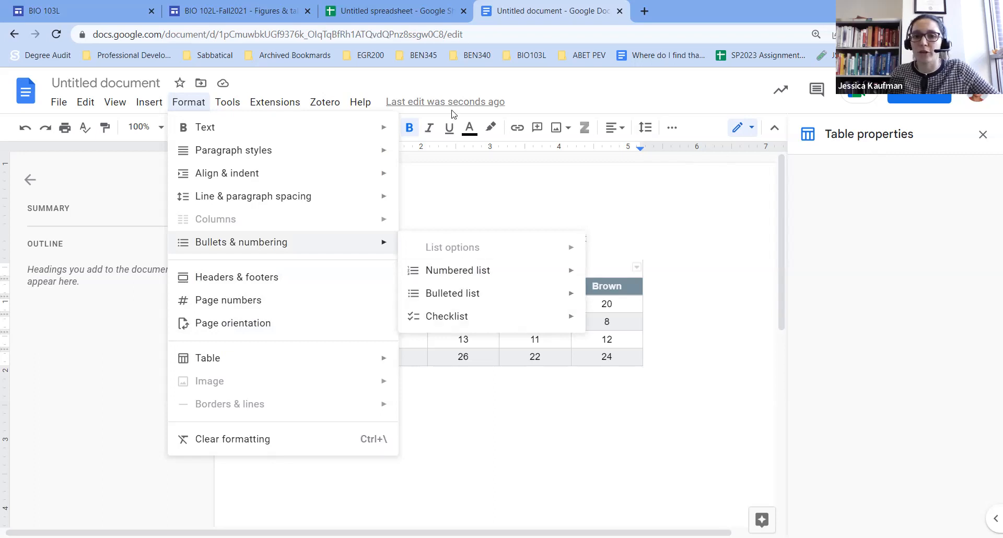
left_click(748, 239)
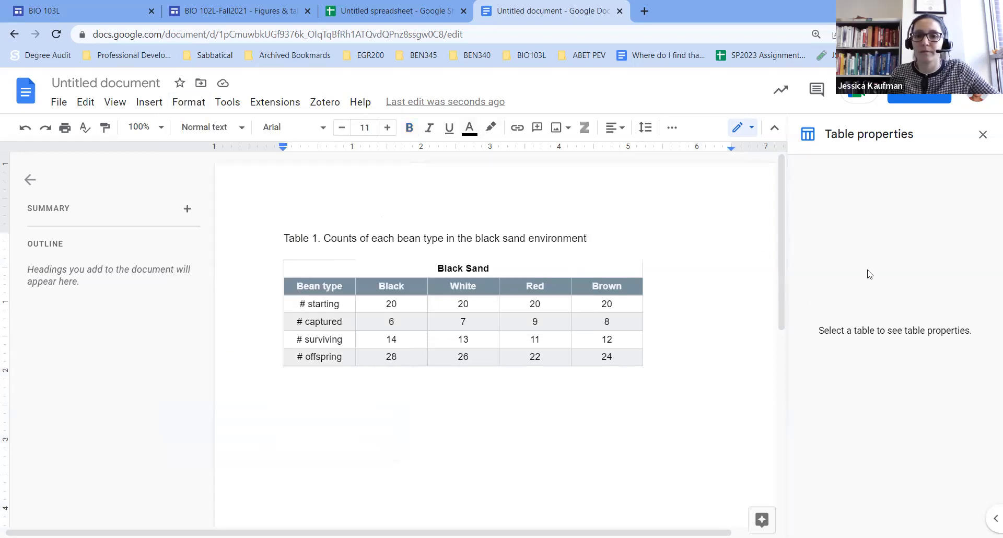
Set the table border width of the pasted bean table to 0 pt in its table properties.
double_click(543, 268)
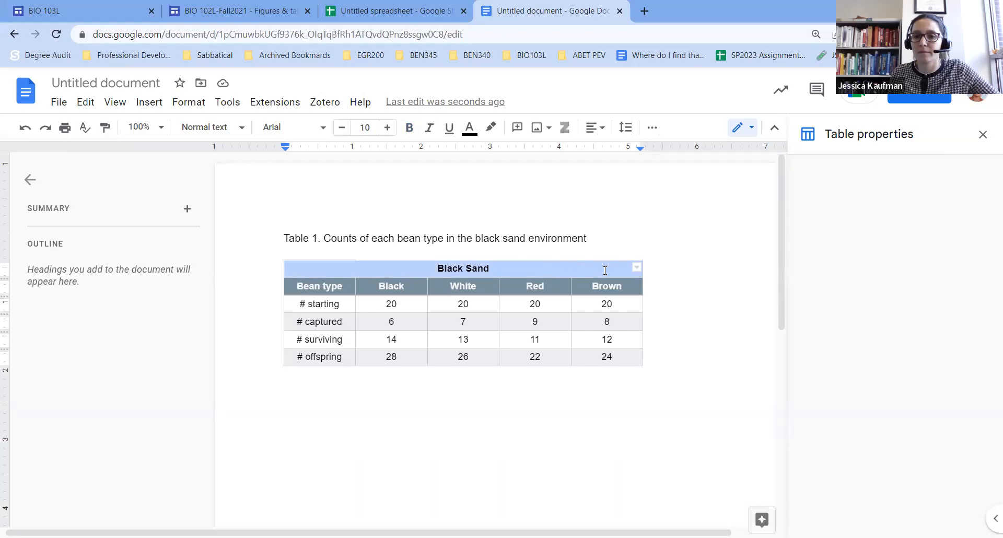
right_click(496, 269)
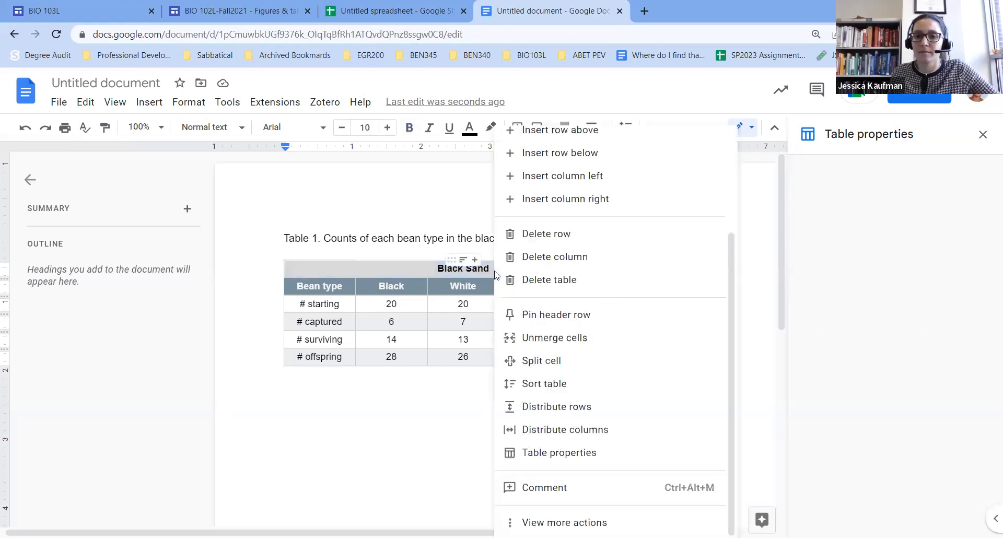
left_click(564, 452)
left_click(982, 134)
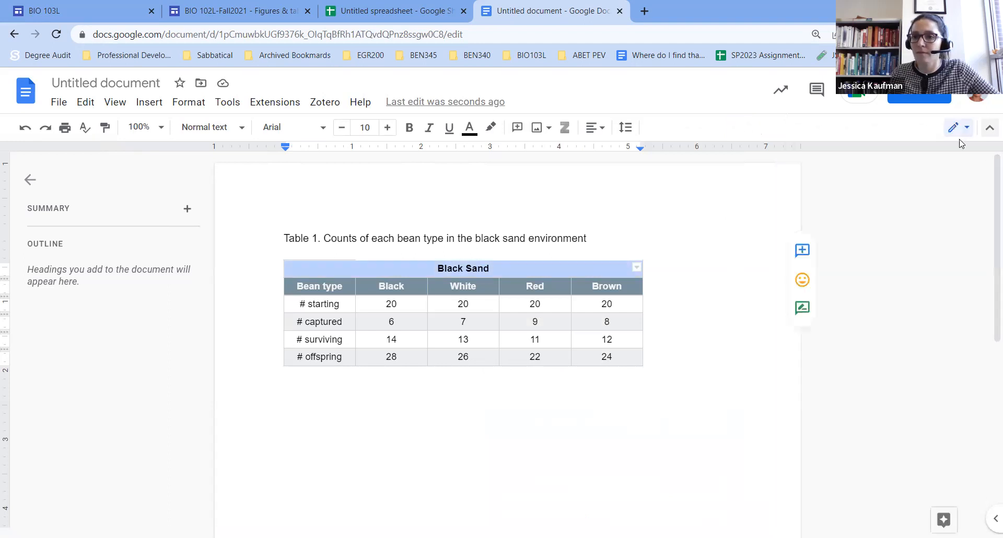
left_click(933, 135)
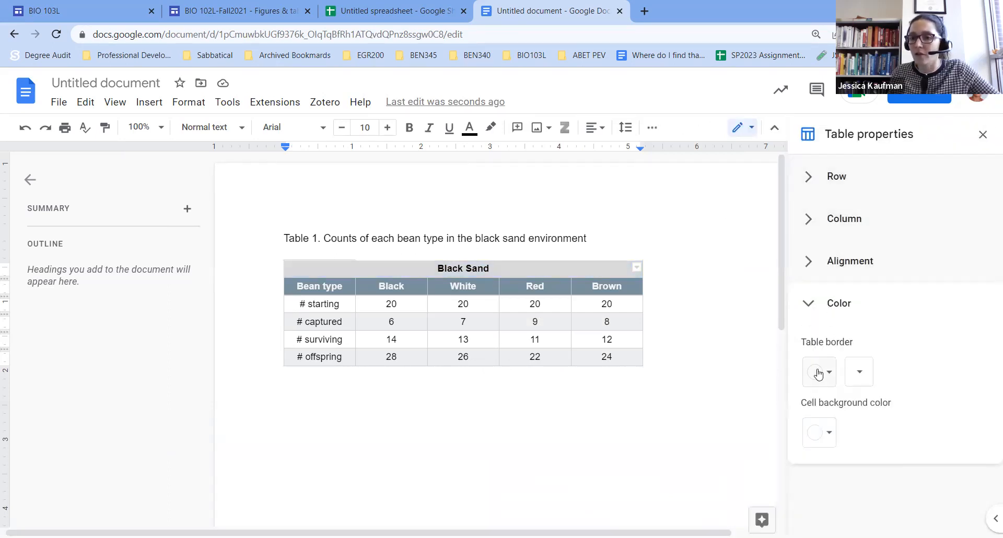
left_click(858, 371)
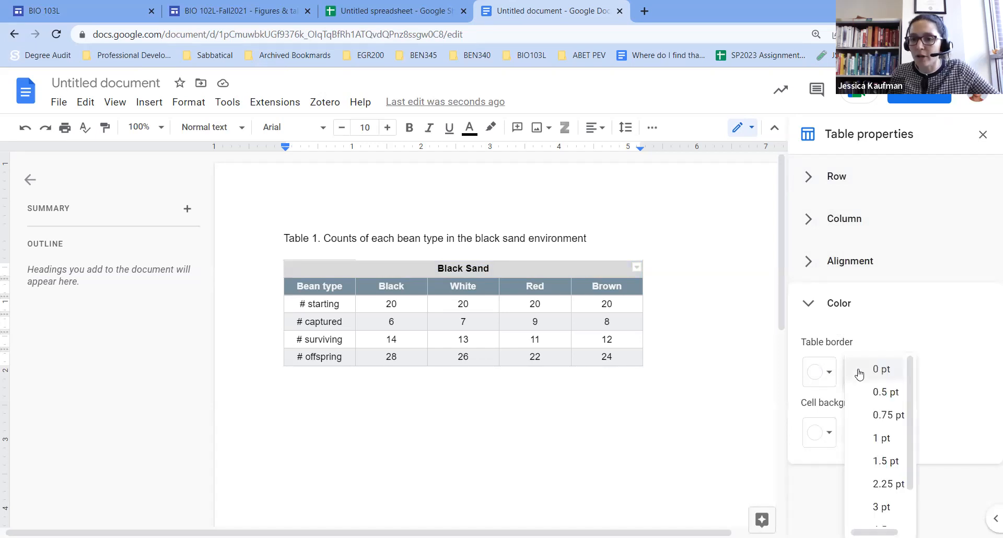
left_click(884, 371)
left_click(708, 307)
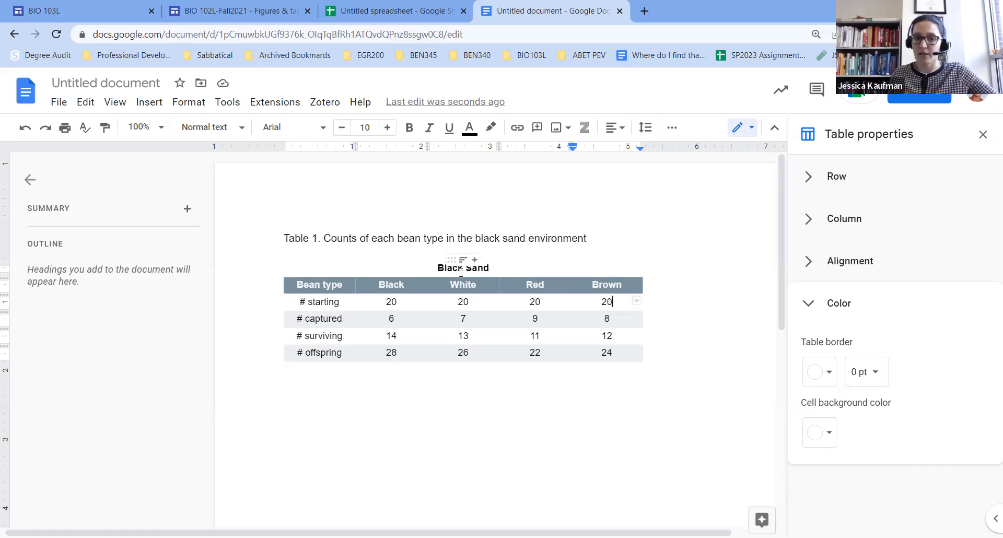
Switch to the BIO 103L course site and look up the generation results table in Lab 1: Cryptic coloration.
left_click(19, 4)
mouse_move(610, 89)
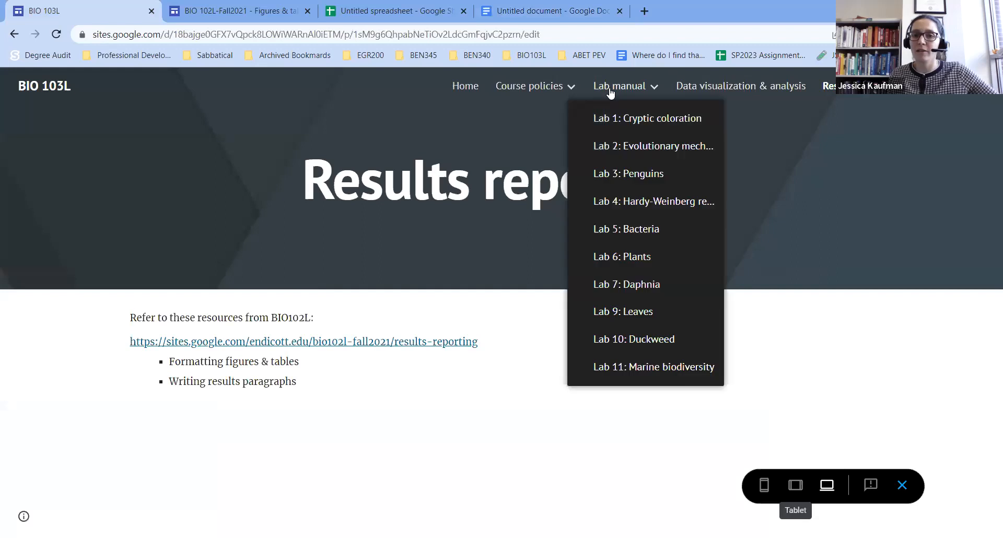
left_click(615, 131)
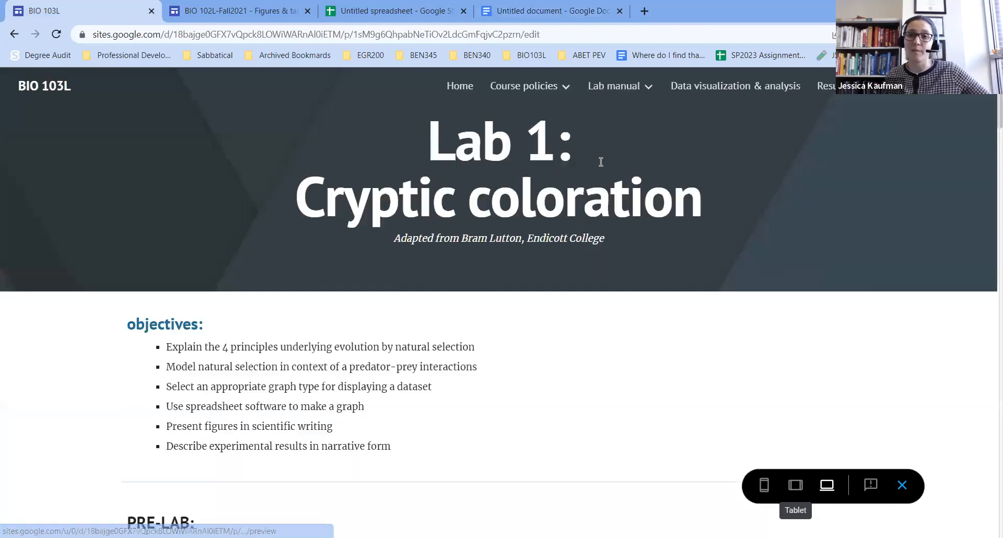
scroll(541, 262, "down", 7)
scroll(544, 262, "down", 20)
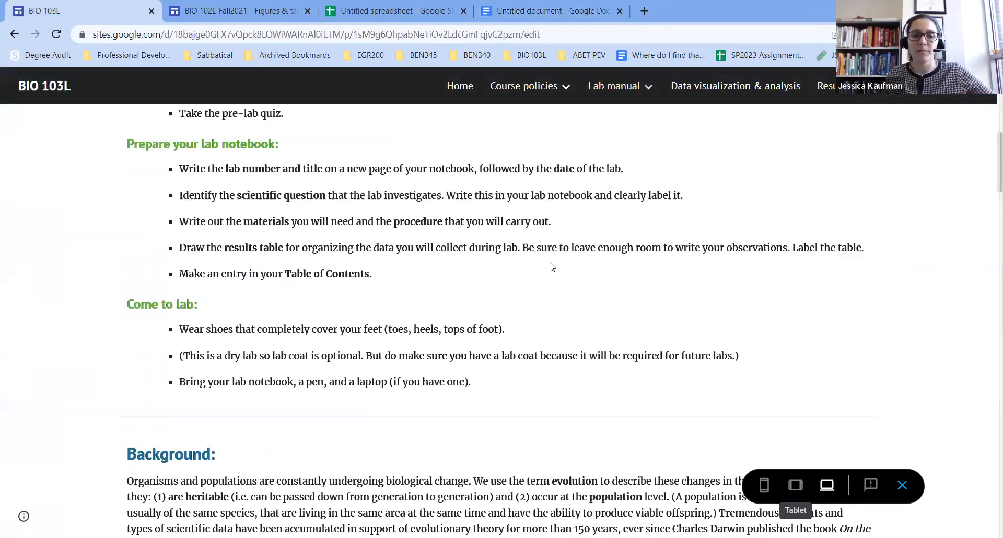
scroll(550, 267, "down", 8)
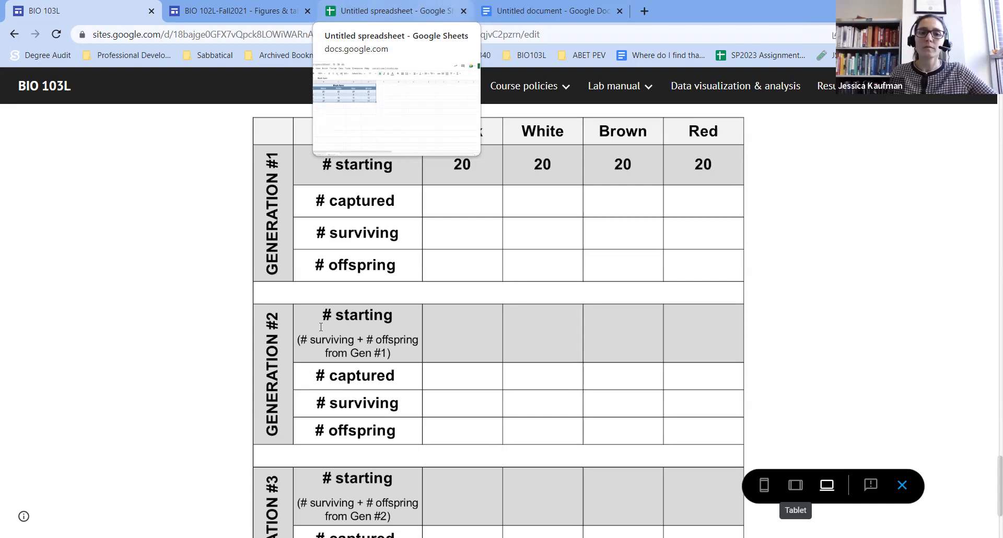
Switch back to the untitled Google Docs document and insert a blank table column before the Bean type column.
left_click(552, 11)
left_click(305, 286)
right_click(305, 287)
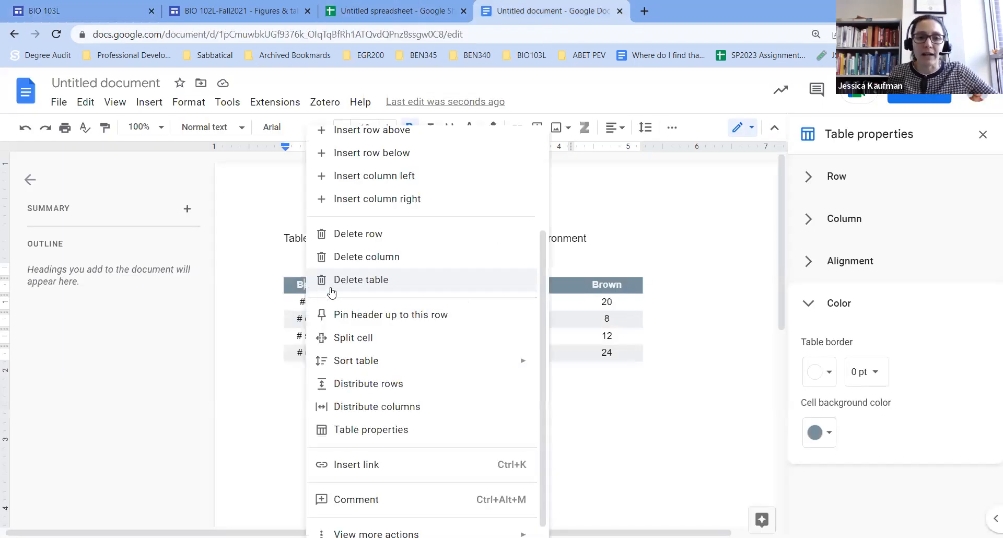
left_click(349, 176)
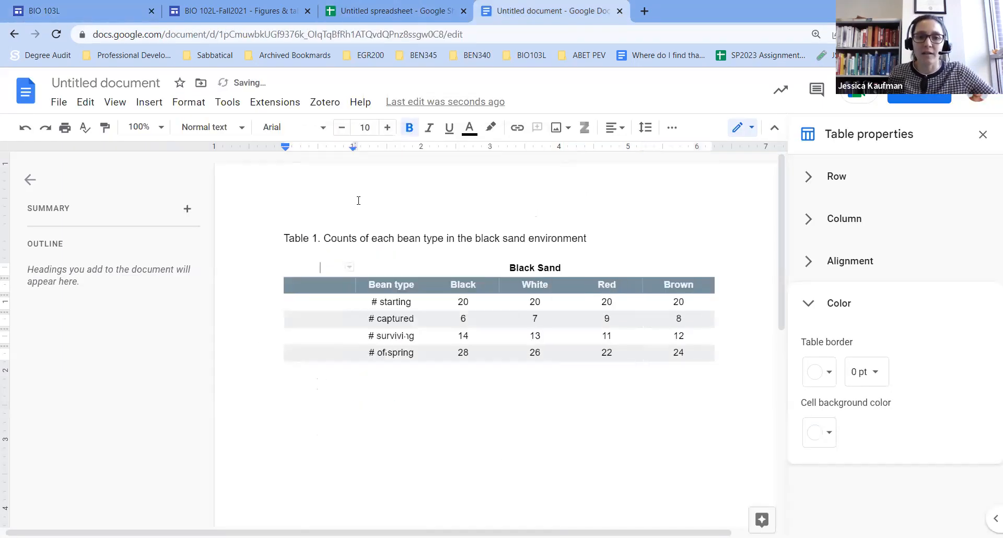
Merge the new column's five cells from the header row down and set the merged cell's background color to None.
left_click_drag(320, 352, 349, 281)
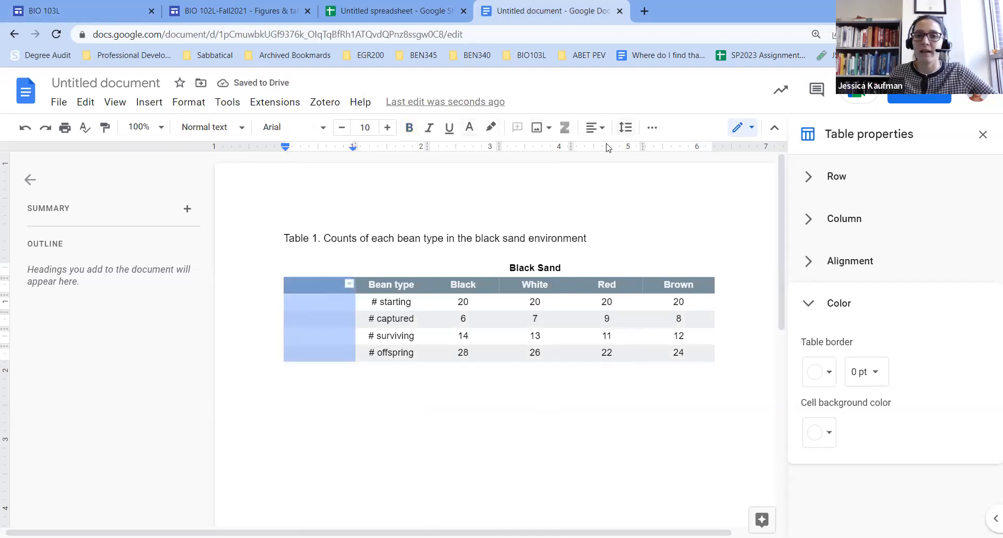
right_click(311, 294)
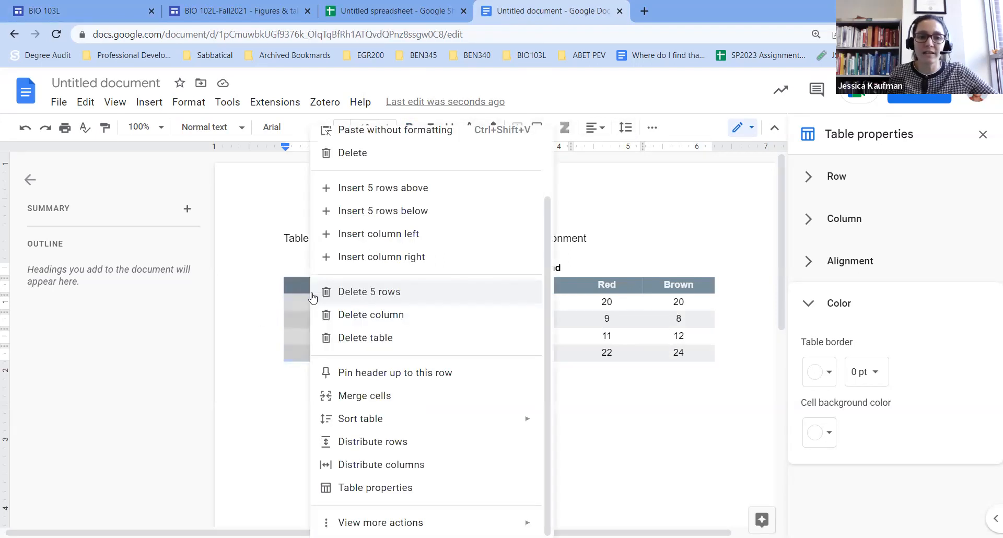
left_click(371, 393)
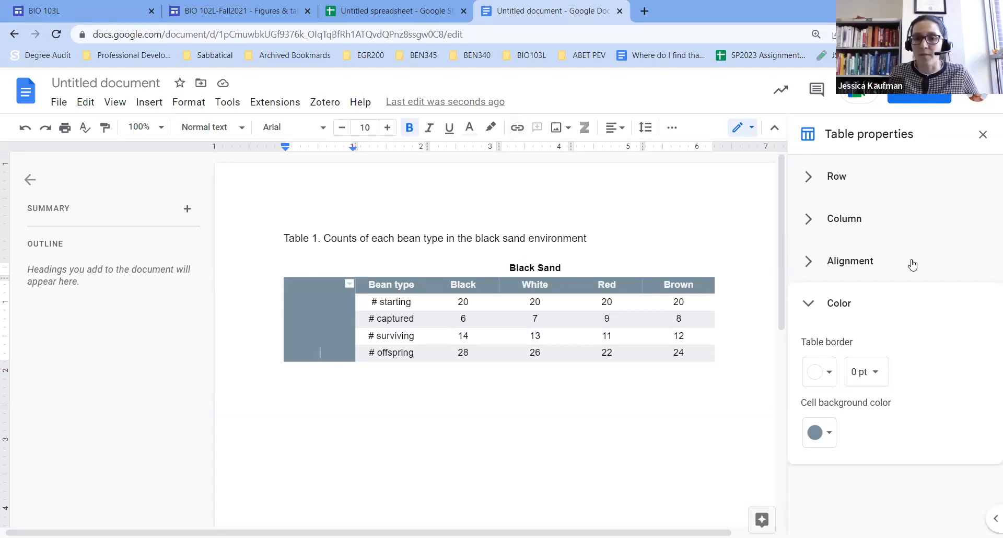
left_click(824, 437)
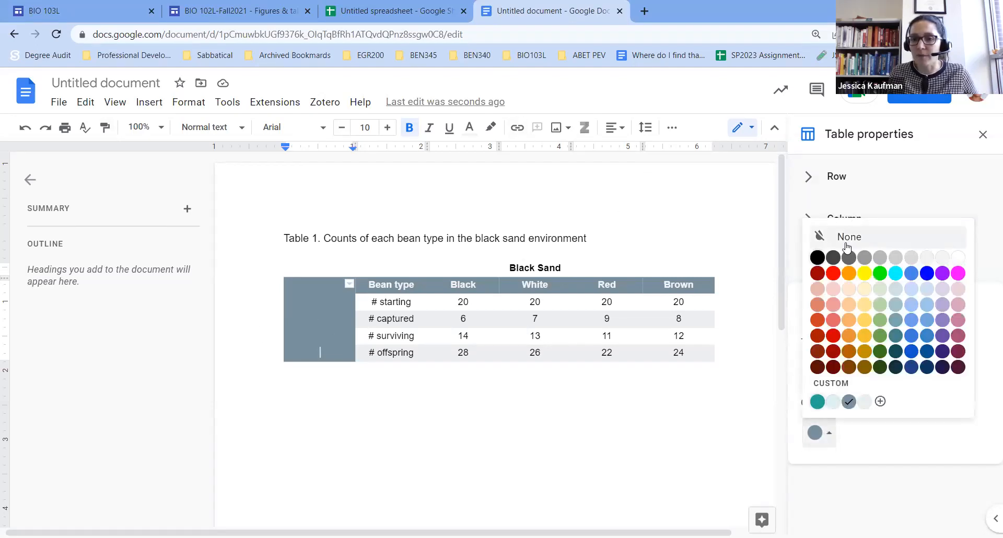
left_click(847, 240)
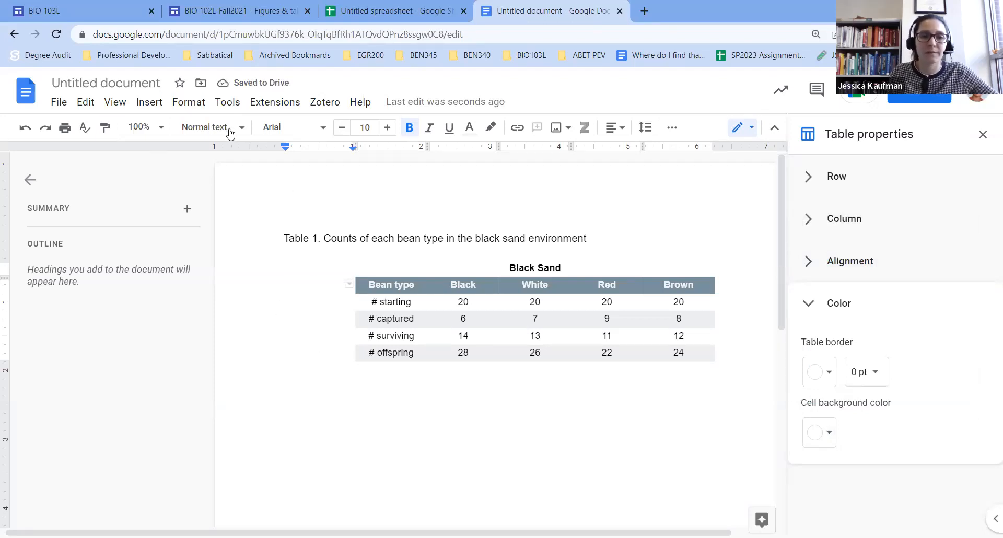
Start a new drawing in the merged cell and add a text box reading "Generation #1".
left_click(149, 102)
mouse_move(282, 182)
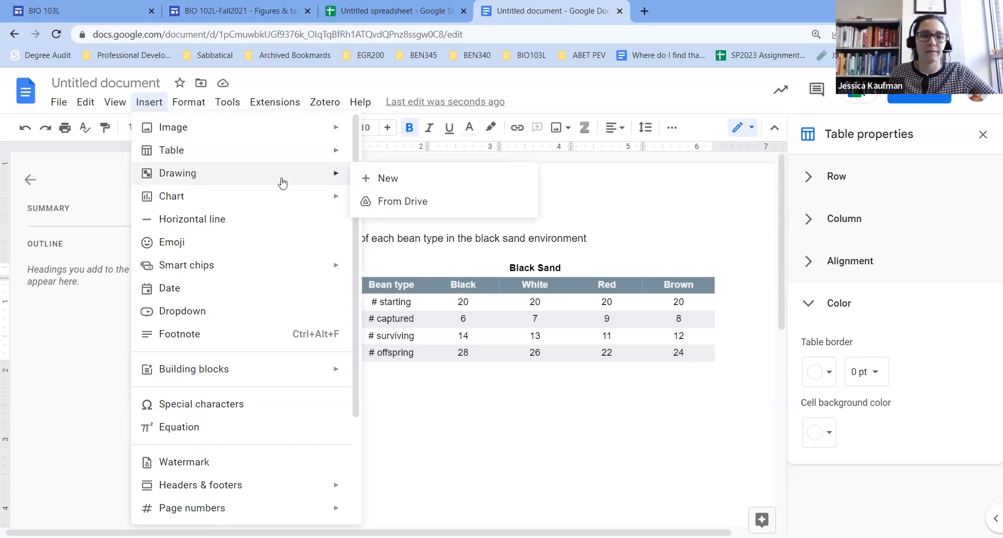
left_click(386, 178)
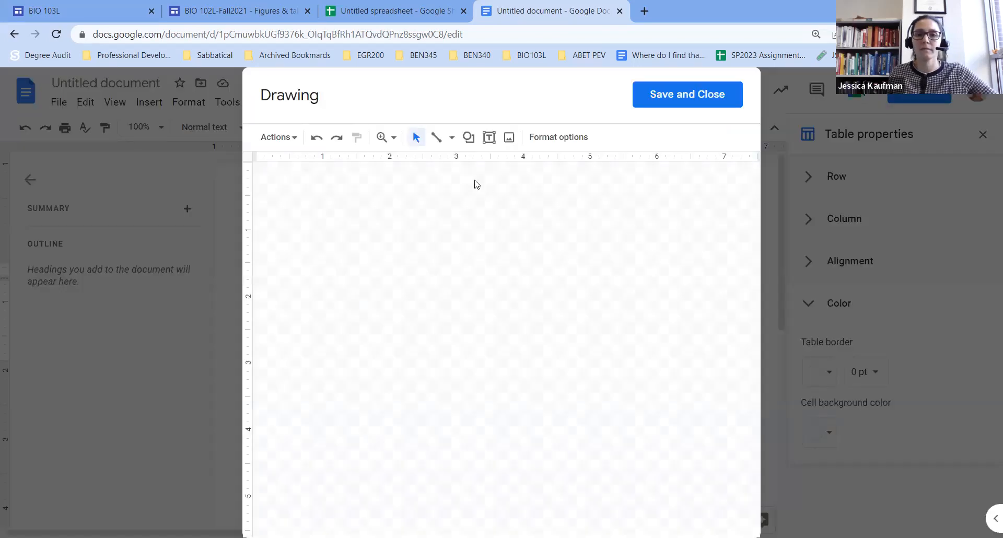
left_click(489, 137)
left_click_drag(405, 217, 569, 285)
type("Generation #1")
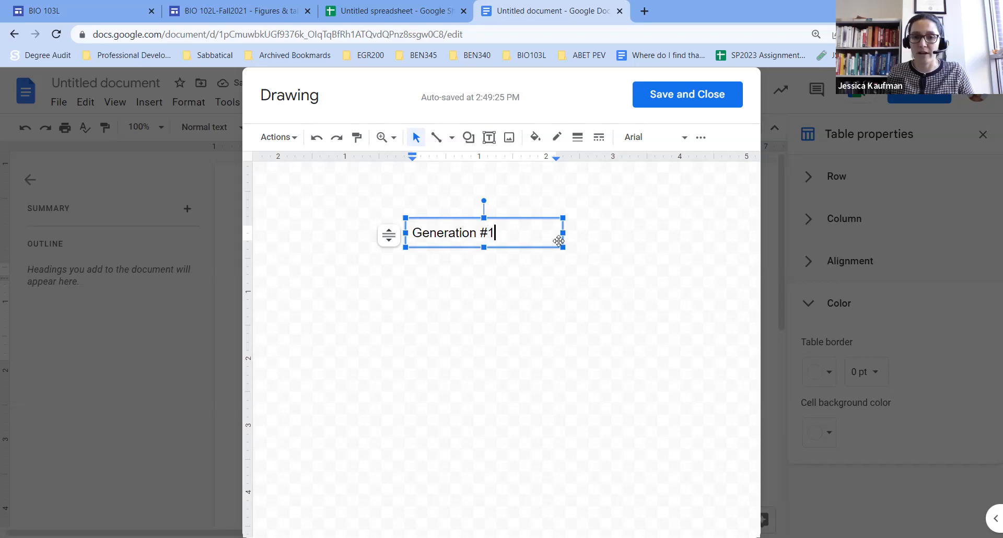
Narrow the text box to fit its text, rotate it 90° counterclockwise to read upward, and save the drawing into the table.
left_click_drag(563, 232, 507, 229)
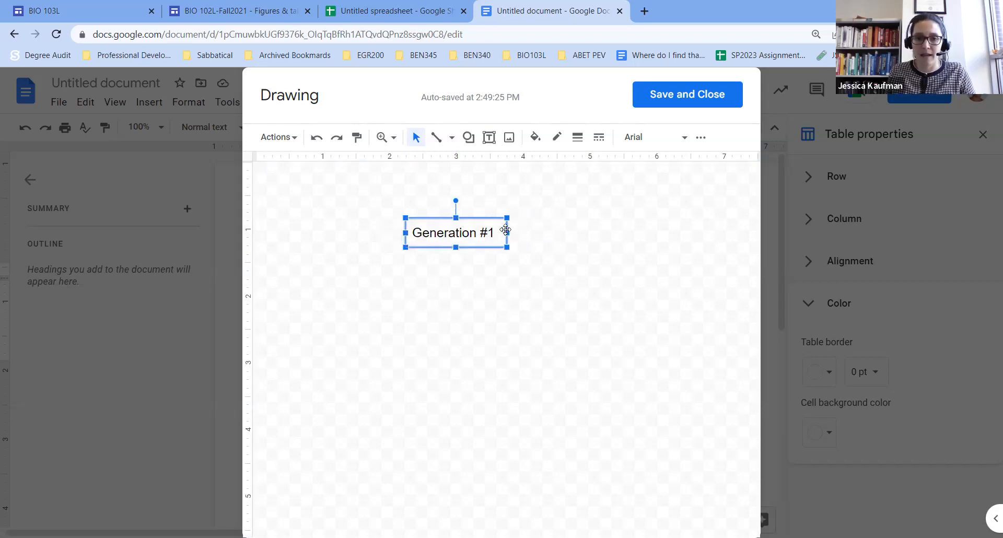
mouse_move(454, 199)
left_mouse_down()
mouse_move(442, 204)
mouse_move(442, 232)
left_mouse_up()
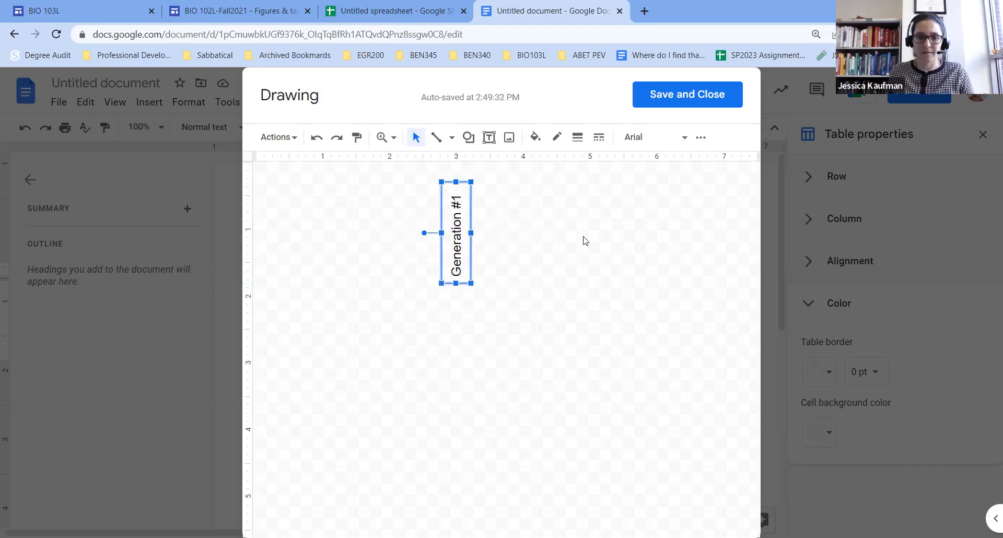
left_click(672, 96)
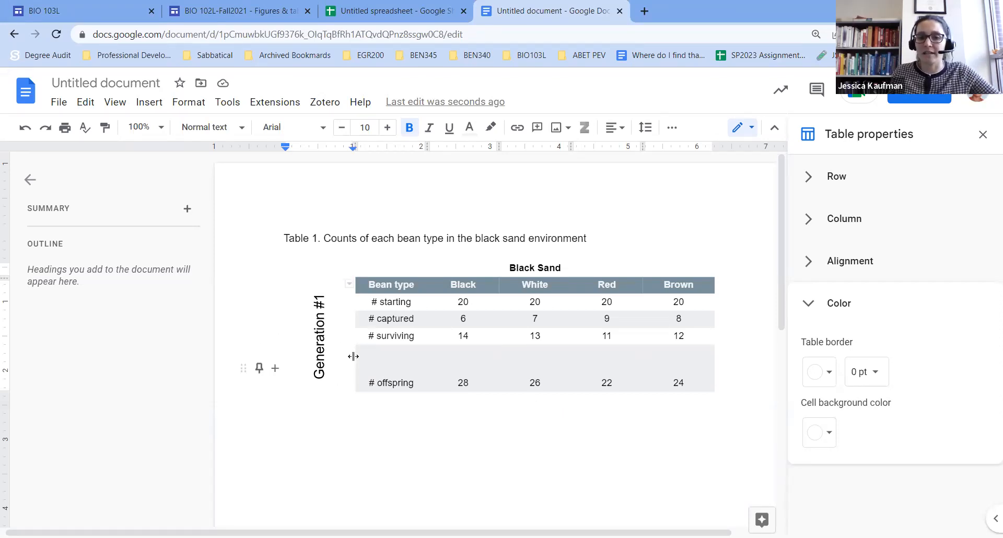
Shrink the "Generation #1" drawing until it fits beside the count rows without stretching the # offspring row.
left_click(318, 289)
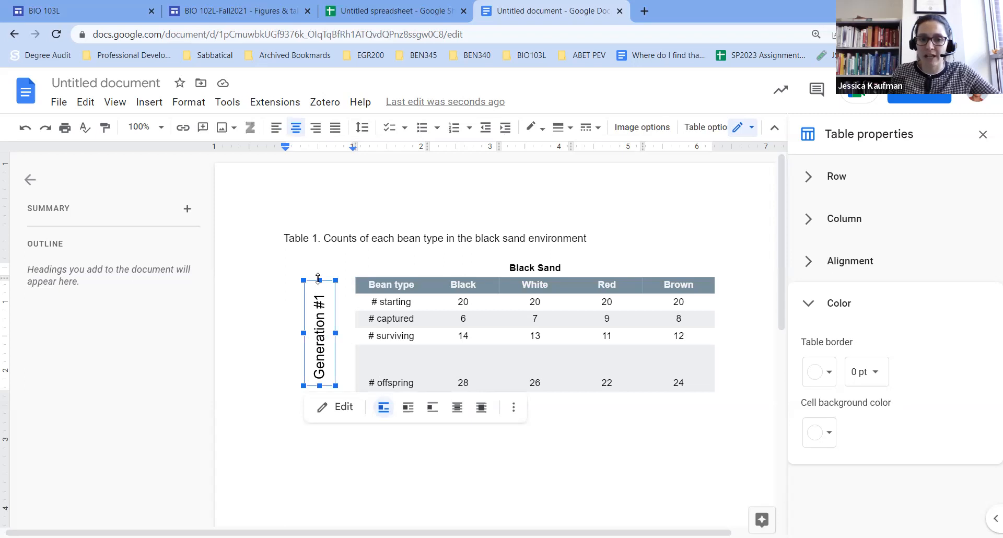
left_click_drag(335, 281, 329, 300)
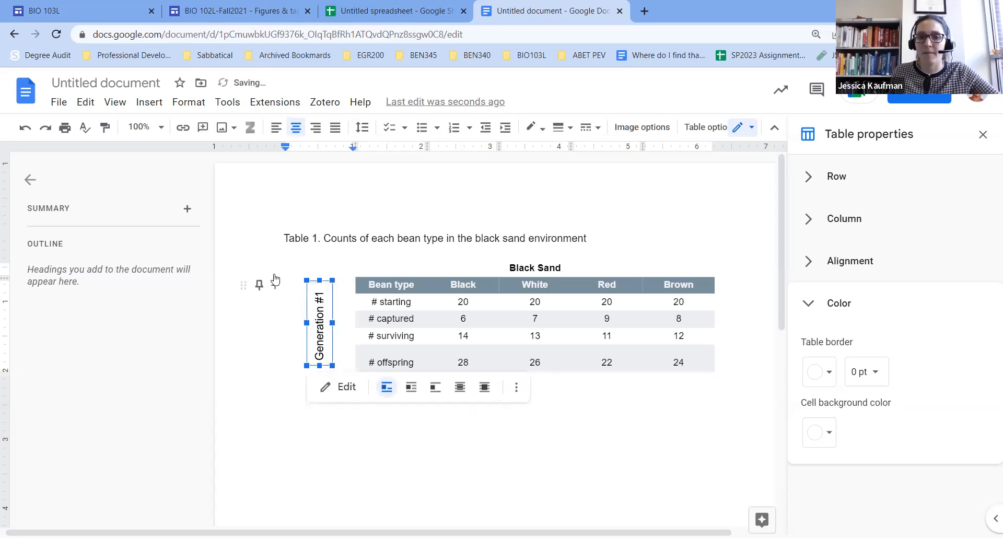
left_click_drag(333, 281, 319, 305)
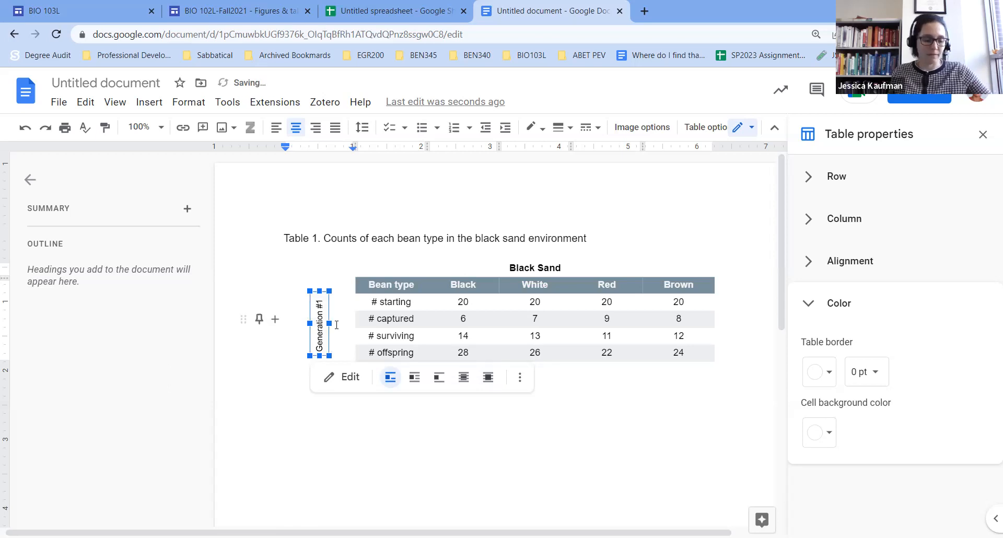
left_click(380, 453)
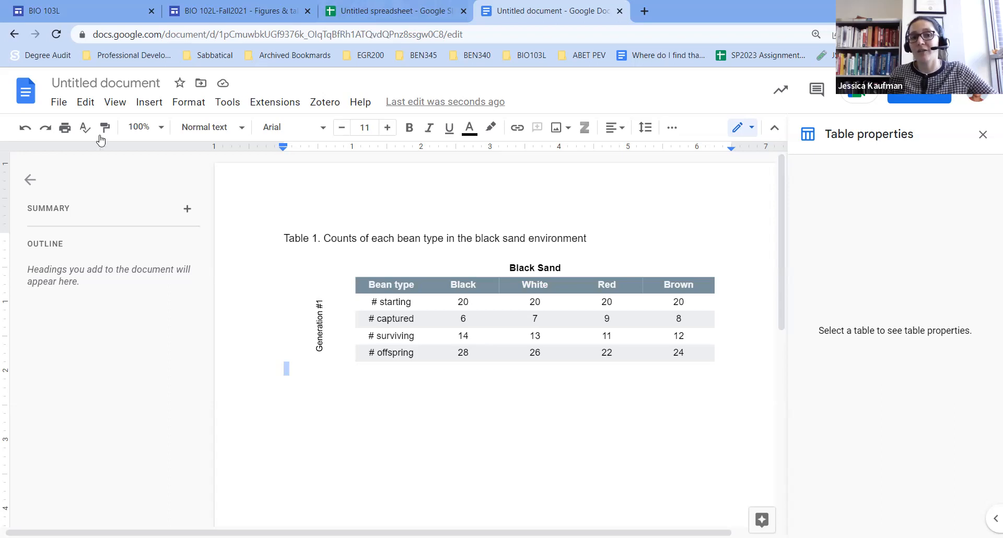
left_click(158, 107)
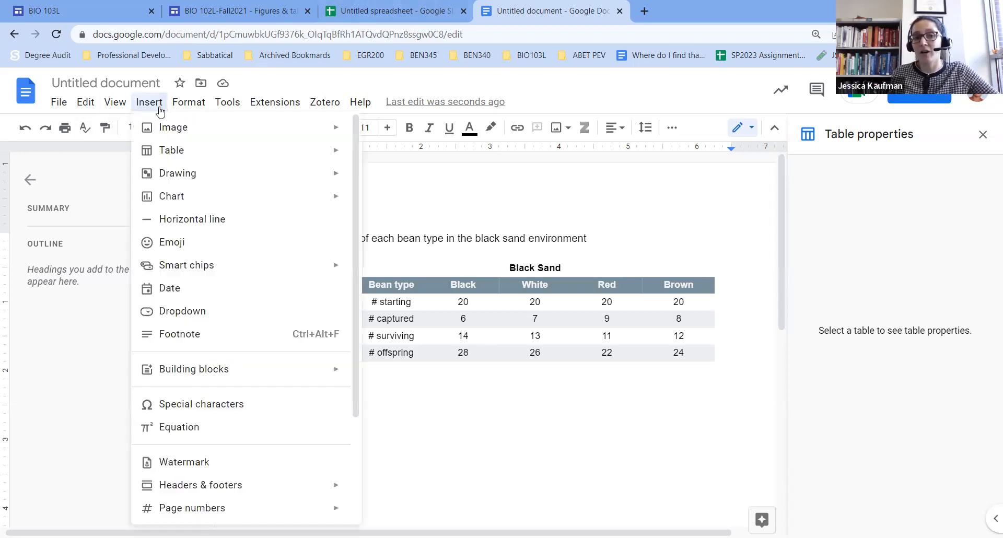
left_click(377, 11)
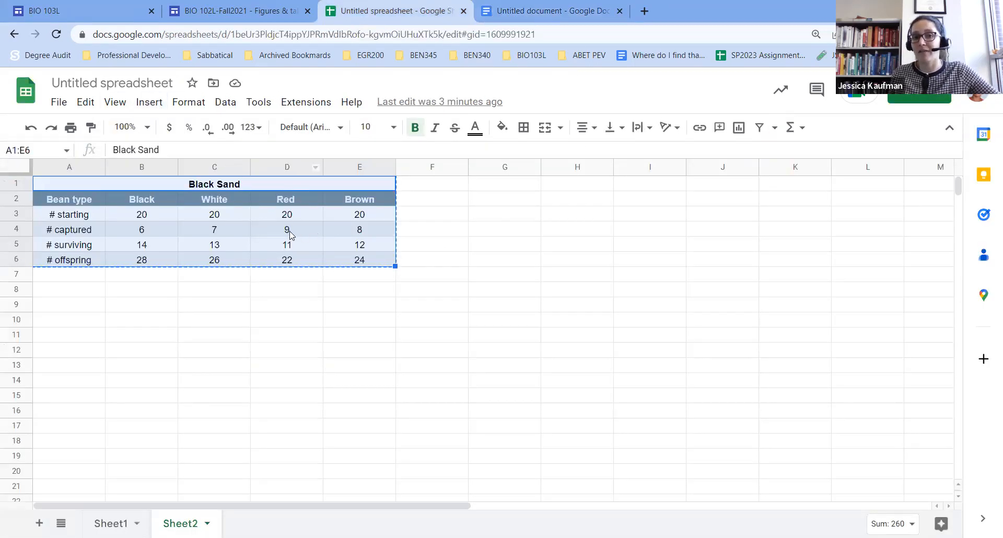
left_click(520, 16)
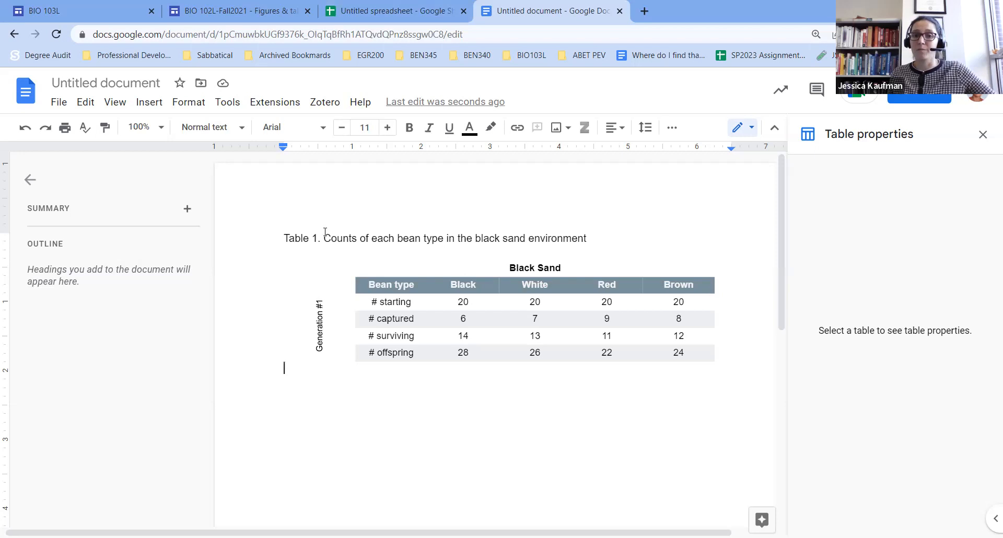
left_click_drag(408, 239, 279, 230)
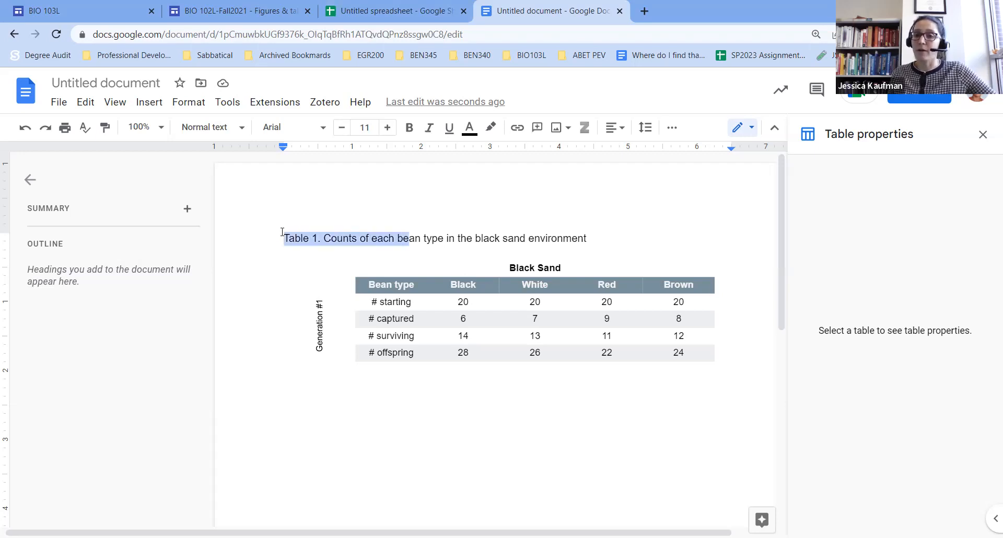
left_click(294, 235)
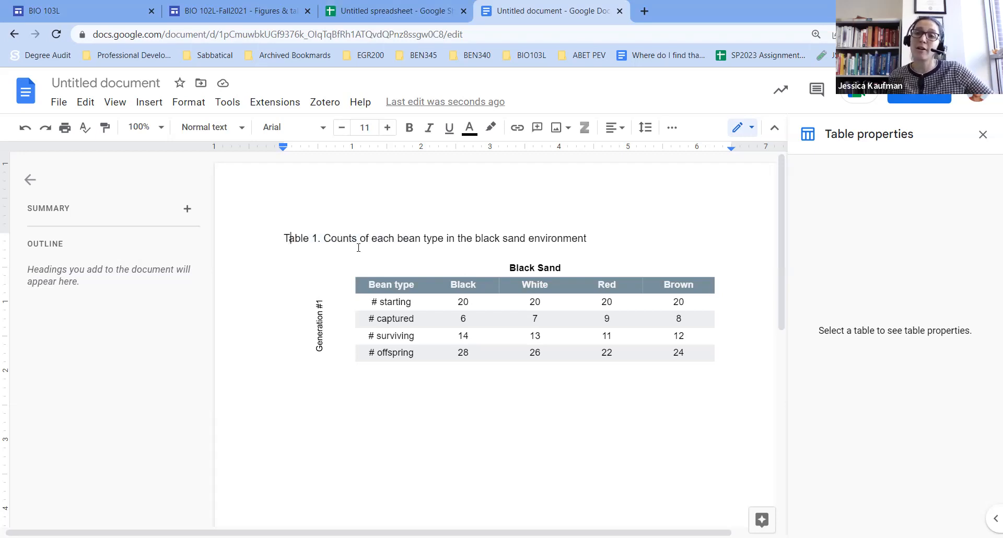